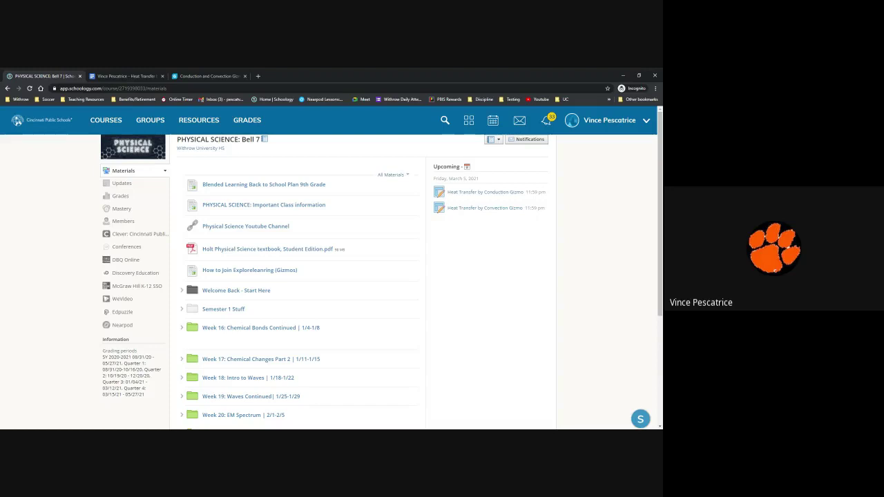
Step: Expand Week 24 > At Home Assignment and open the Convection Gizmo's My Document worksheet
{"action": "scroll", "coordinate": [181, 375], "scroll_direction": "down", "scroll_amount": 3}
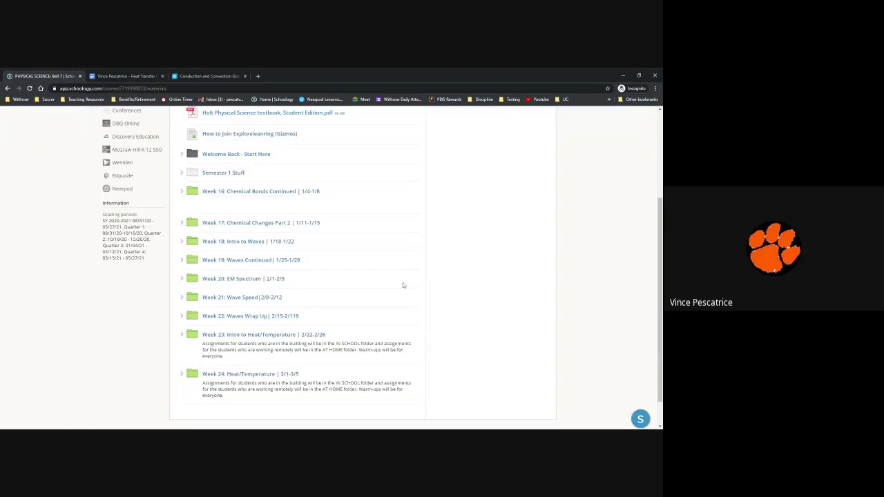
{"action": "left_click", "coordinate": [181, 372]}
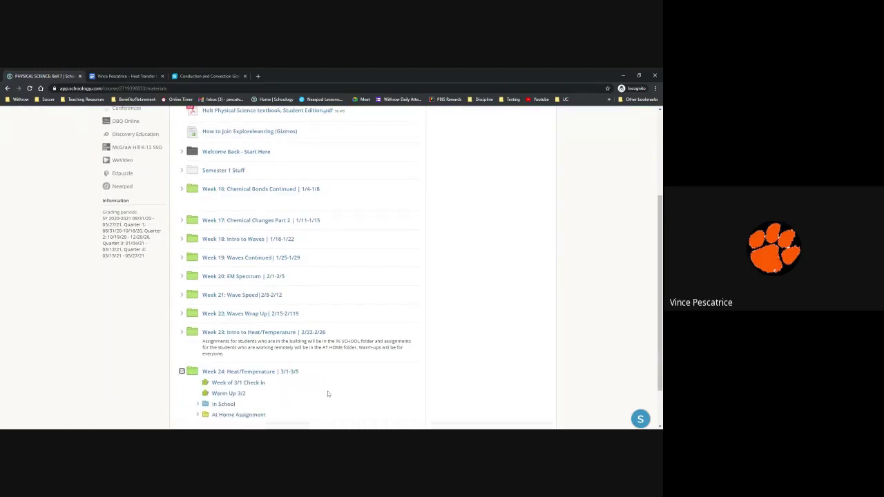
{"action": "scroll", "coordinate": [327, 391], "scroll_direction": "down", "scroll_amount": 1}
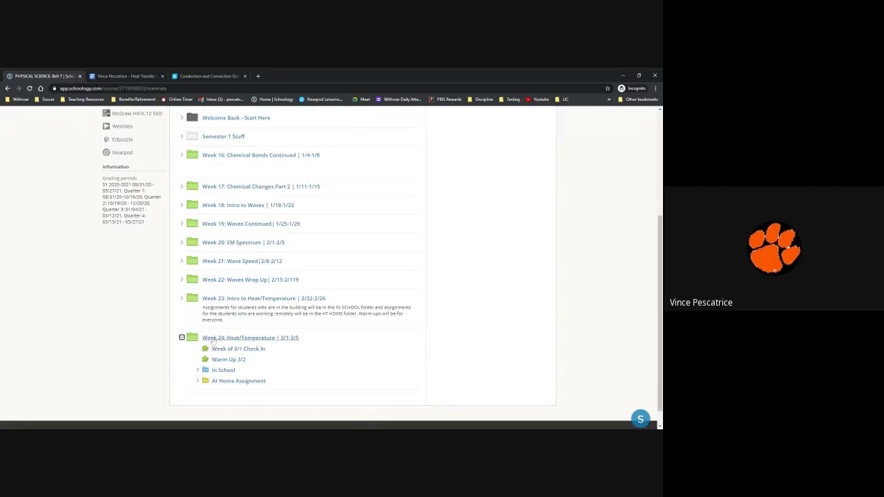
{"action": "left_click", "coordinate": [198, 381]}
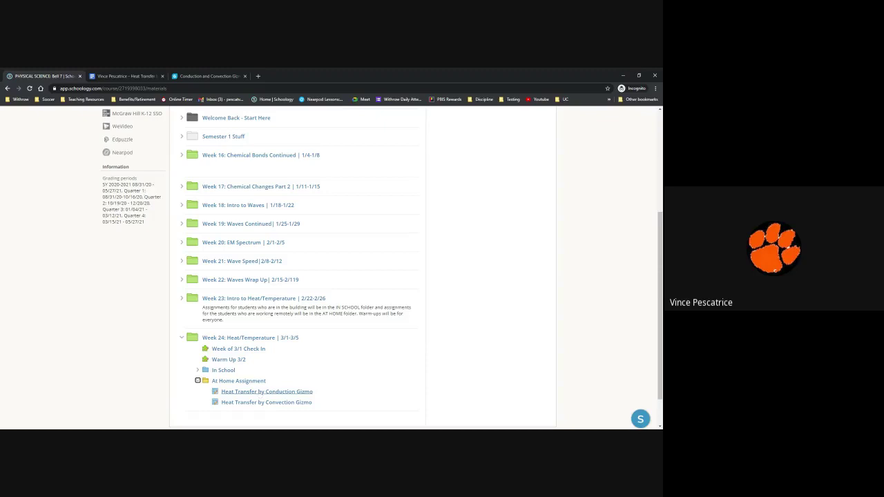
{"action": "left_click", "coordinate": [285, 403]}
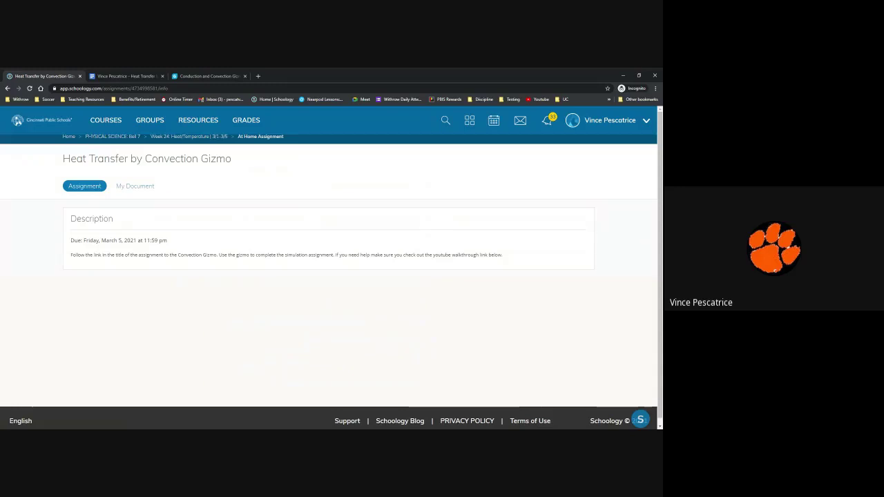
{"action": "left_click", "coordinate": [135, 186]}
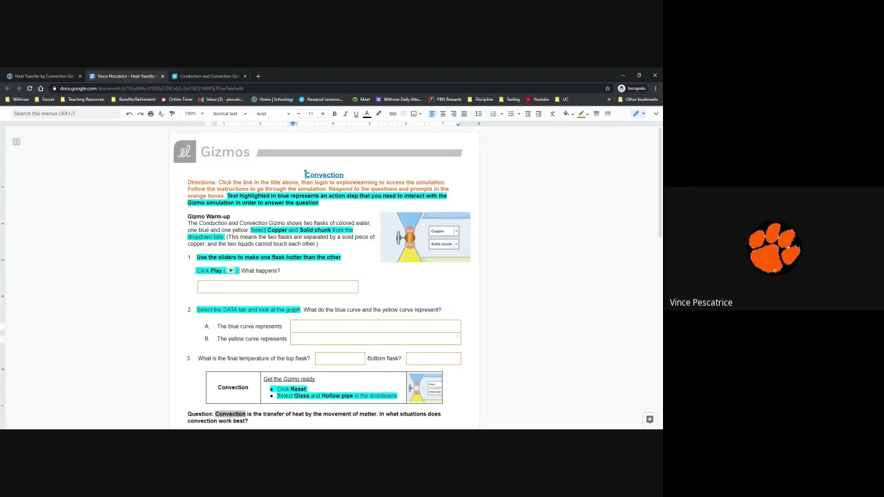
Step: Show the Convection title's link preview pointing to the Conduction and Convection Gizmo
{"action": "triple_click", "coordinate": [305, 172]}
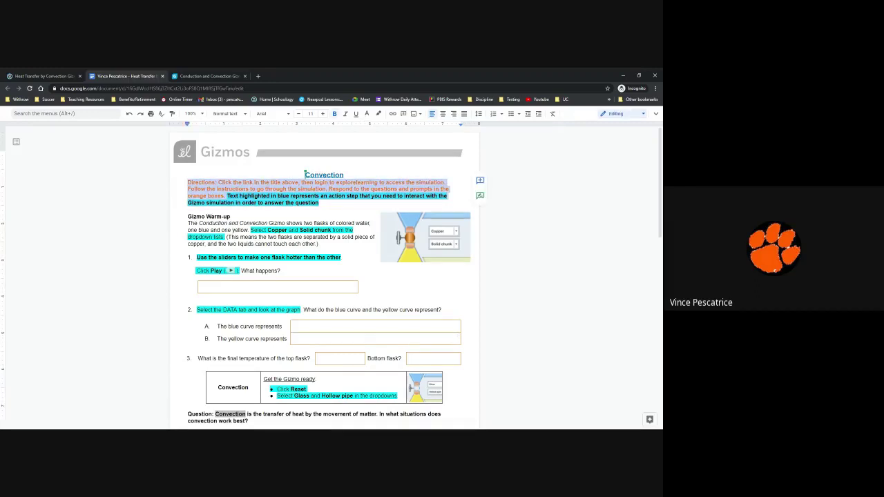
{"action": "left_click", "coordinate": [217, 189]}
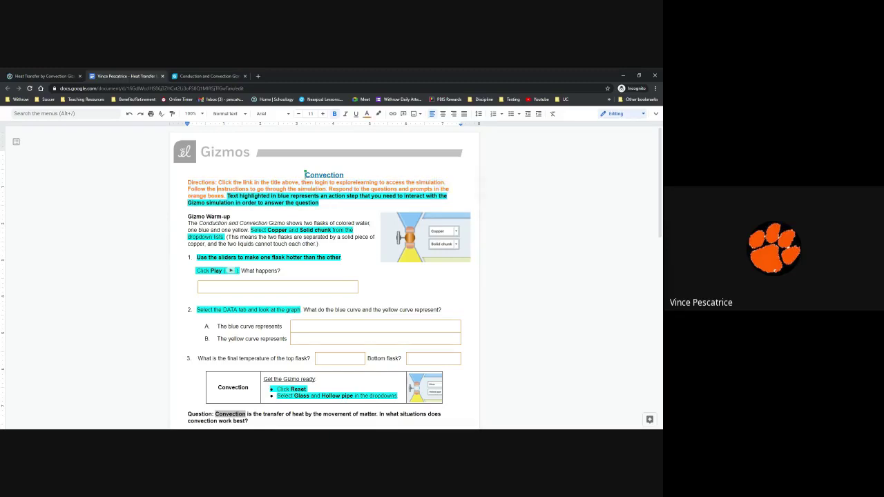
{"action": "left_click", "coordinate": [307, 174]}
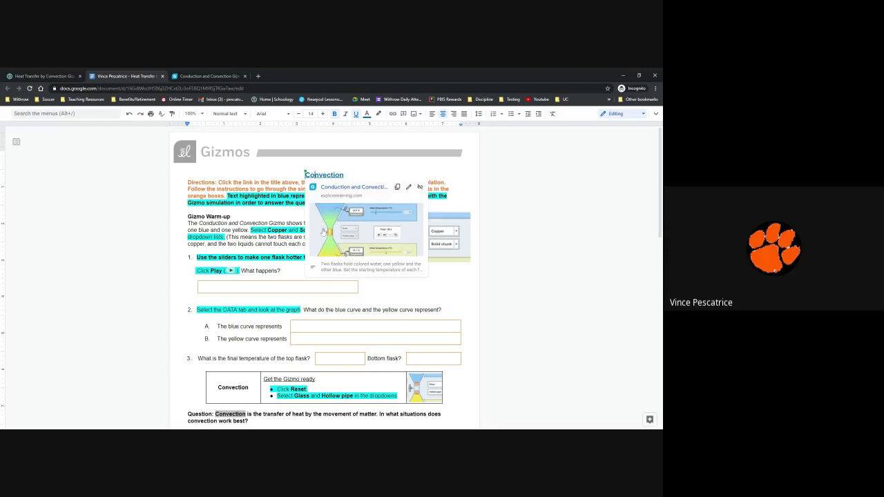
Step: Log in to Gizmos in the Conduction and Convection tab and scroll to the 20.0/50.0 °C flasks
{"action": "left_click", "coordinate": [210, 76]}
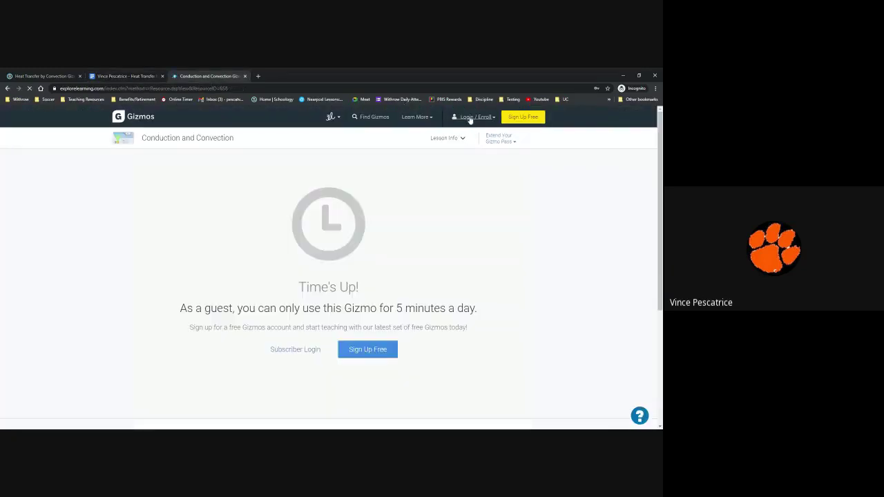
{"action": "left_click", "coordinate": [469, 118]}
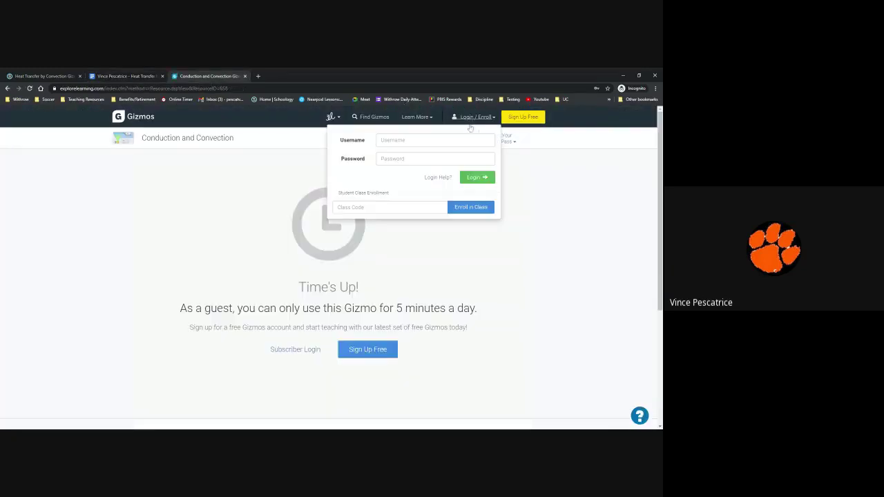
{"action": "left_click", "coordinate": [473, 176]}
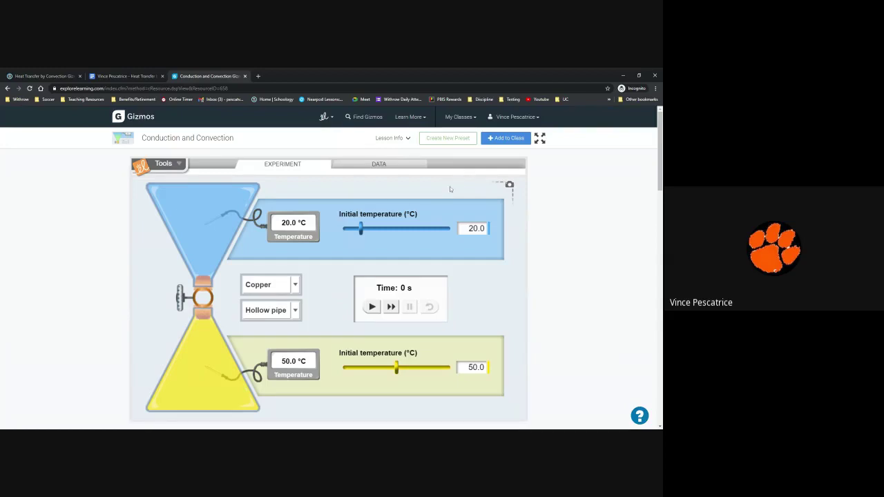
{"action": "scroll", "coordinate": [373, 180], "scroll_direction": "down", "scroll_amount": 1}
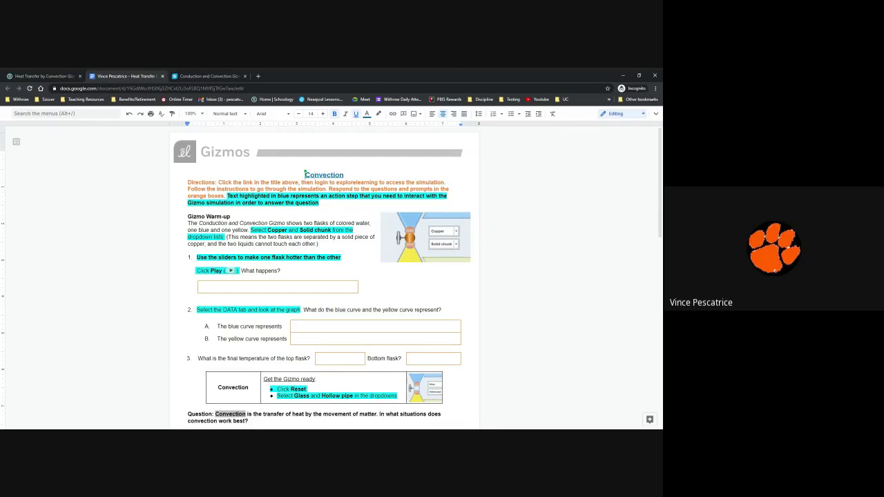
Step: Remove the indent from the empty answer box under 'What happens?'
{"action": "scroll", "coordinate": [324, 277], "scroll_direction": "down", "scroll_amount": 1}
{"action": "scroll", "coordinate": [325, 276], "scroll_direction": "down", "scroll_amount": 1}
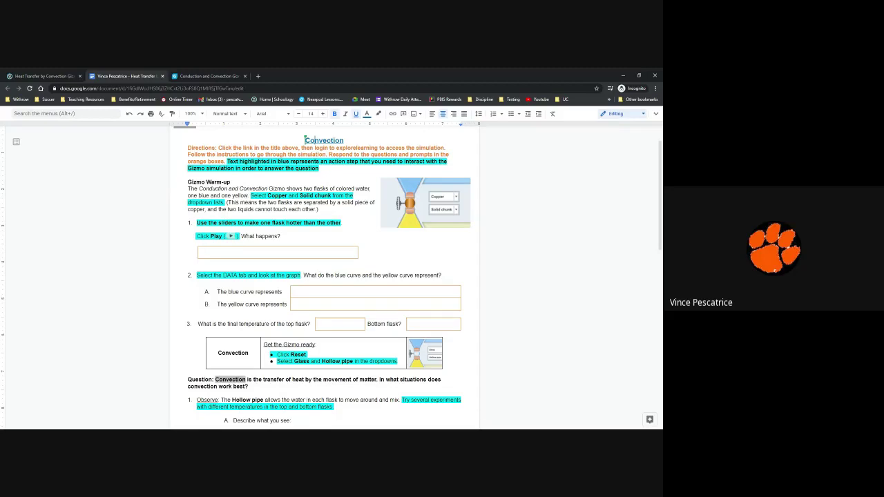
{"action": "left_click", "coordinate": [209, 252]}
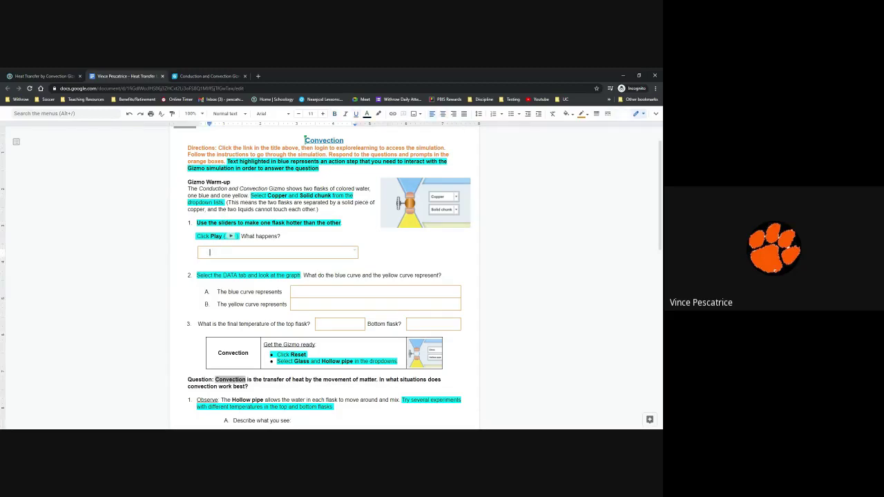
{"action": "key", "text": "BackSpace"}
Step: Review the worksheet's Gizmo Warm-up heading and introduction
{"action": "scroll", "coordinate": [304, 137], "scroll_direction": "down", "scroll_amount": 1}
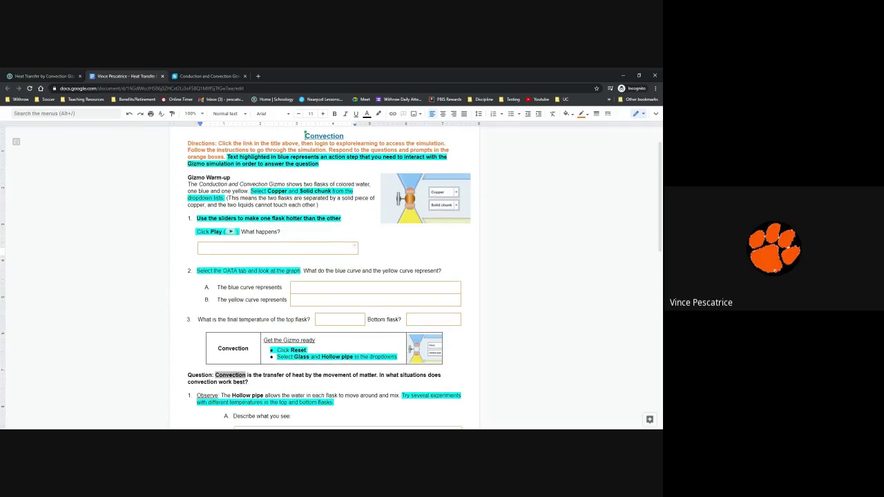
{"action": "scroll", "coordinate": [304, 135], "scroll_direction": "down", "scroll_amount": 4}
{"action": "scroll", "coordinate": [305, 138], "scroll_direction": "up", "scroll_amount": 4}
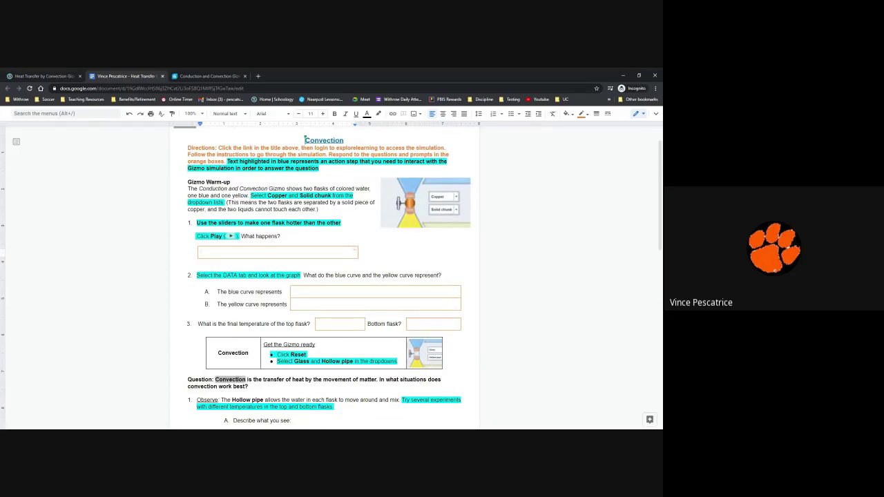
{"action": "left_click_drag", "start_coordinate": [188, 182], "coordinate": [283, 188]}
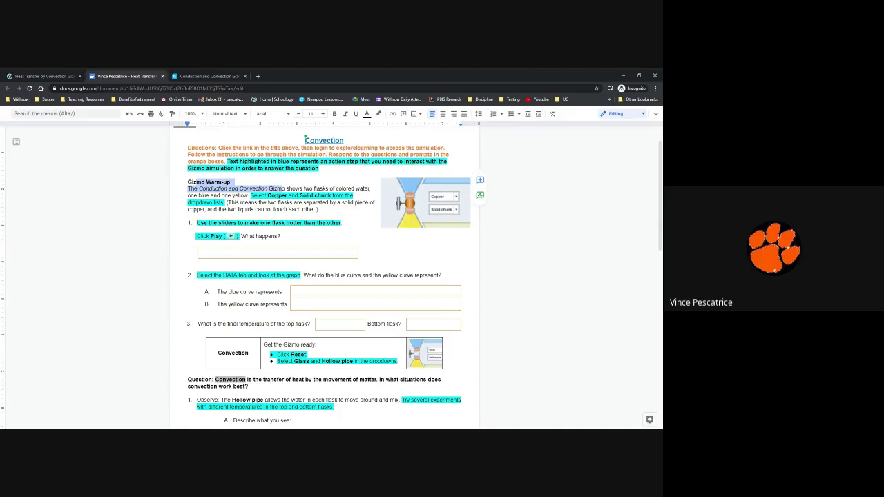
{"action": "left_click", "coordinate": [340, 324]}
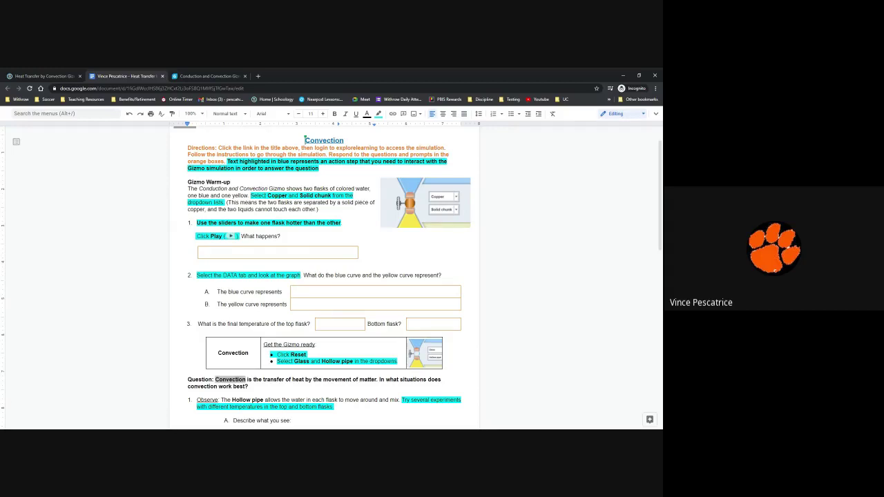
Step: Join the flasks with a Solid chunk, bottom flask starting at 95.0 °C and top at 5.0 °C
{"action": "left_click", "coordinate": [185, 76]}
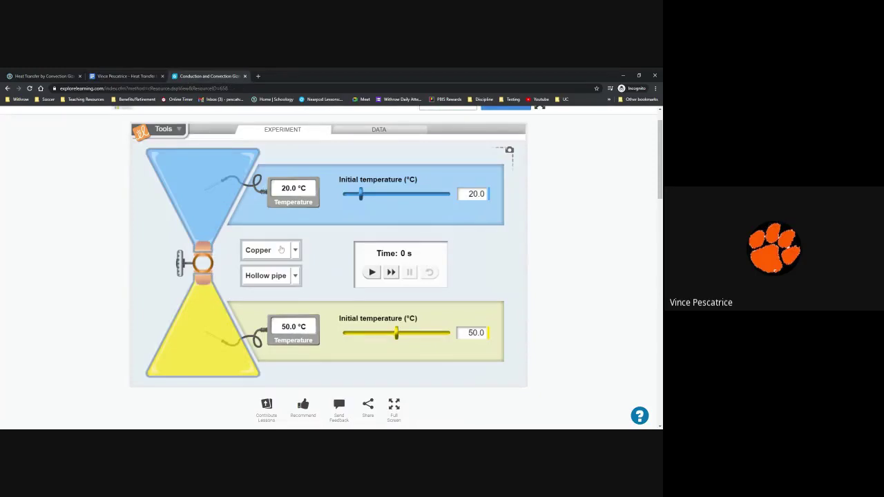
{"action": "left_click", "coordinate": [272, 280]}
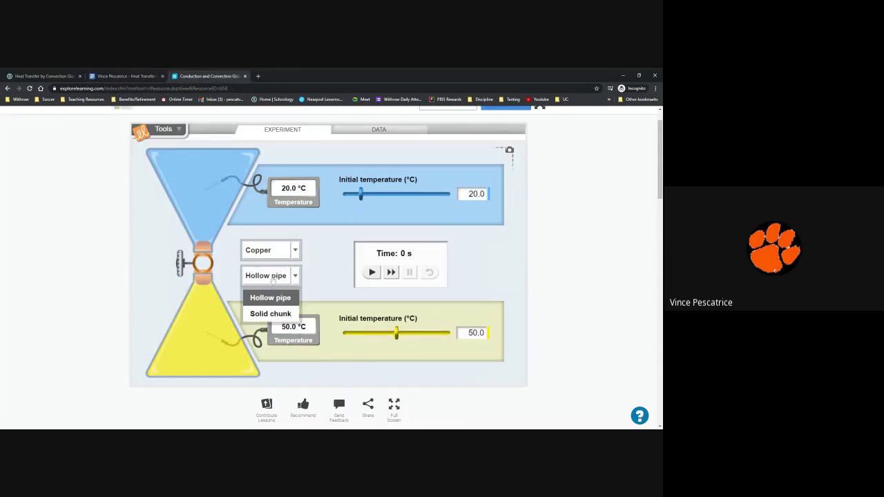
{"action": "left_click", "coordinate": [268, 314]}
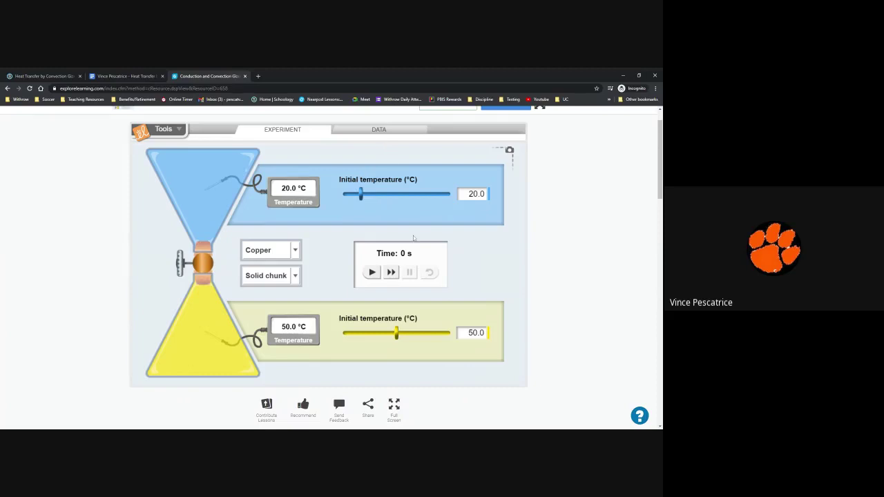
{"action": "left_click_drag", "start_coordinate": [397, 339], "coordinate": [472, 340]}
{"action": "left_click_drag", "start_coordinate": [364, 197], "coordinate": [298, 188]}
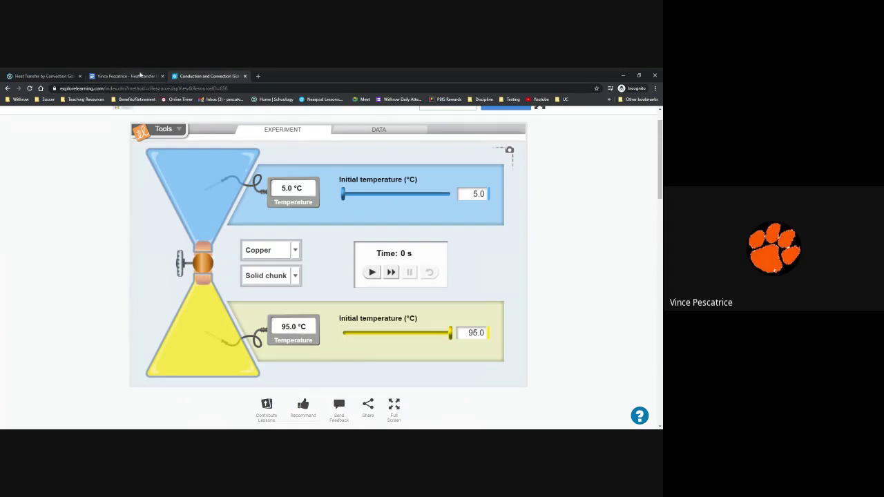
Step: Run the simulation to 230 s (top 45.1 °C, bottom 54.9 °C), checking the What happens? box meanwhile
{"action": "left_click", "coordinate": [123, 76]}
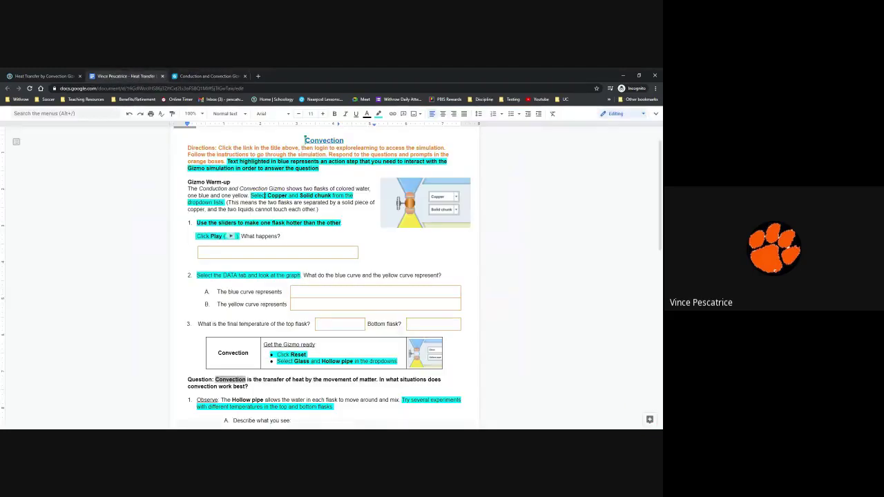
{"action": "left_click", "coordinate": [207, 76]}
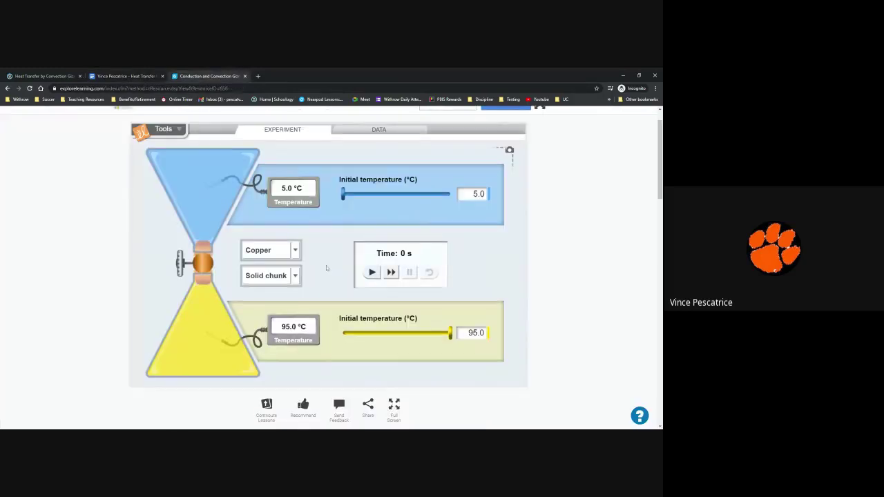
{"action": "left_click", "coordinate": [371, 272]}
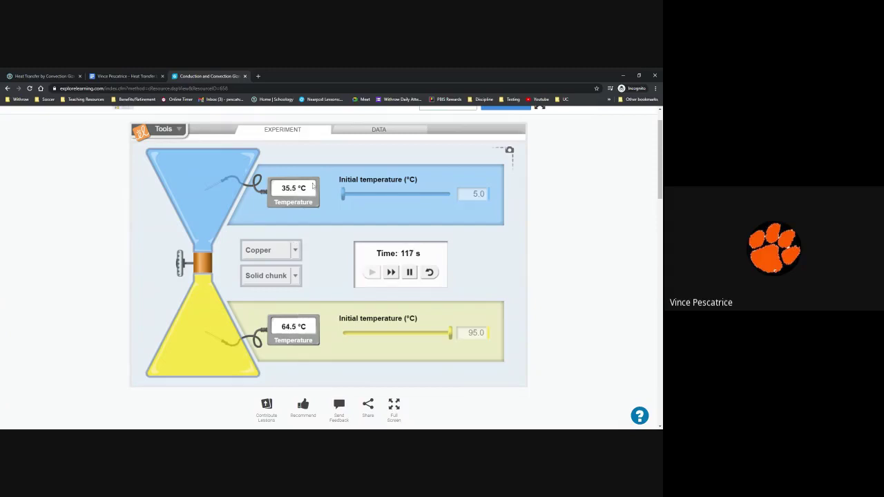
{"action": "left_click", "coordinate": [125, 76]}
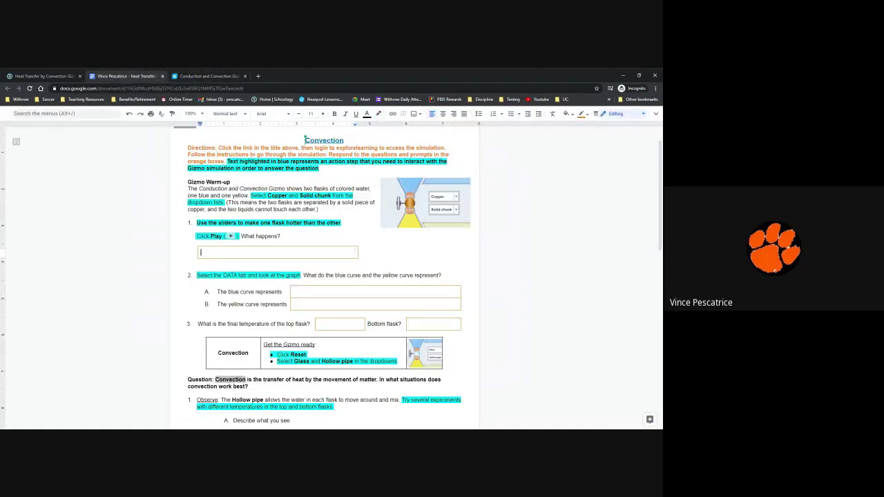
{"action": "left_click", "coordinate": [278, 252]}
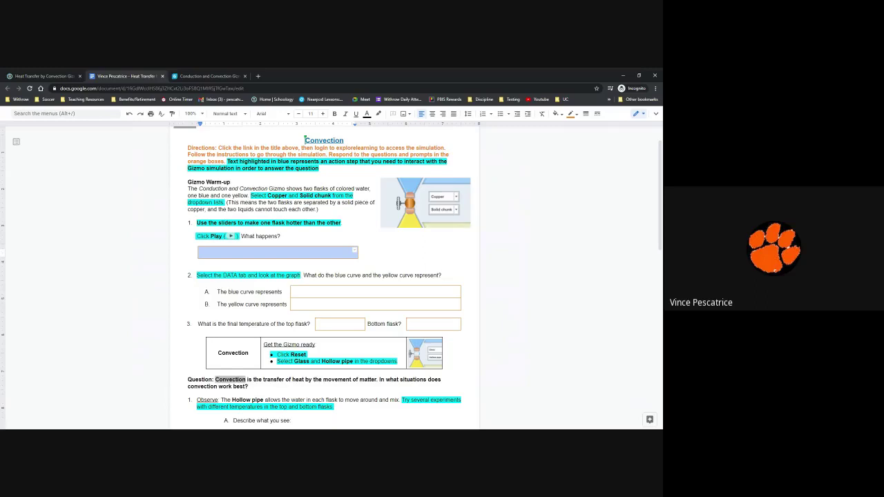
{"action": "left_click", "coordinate": [206, 76]}
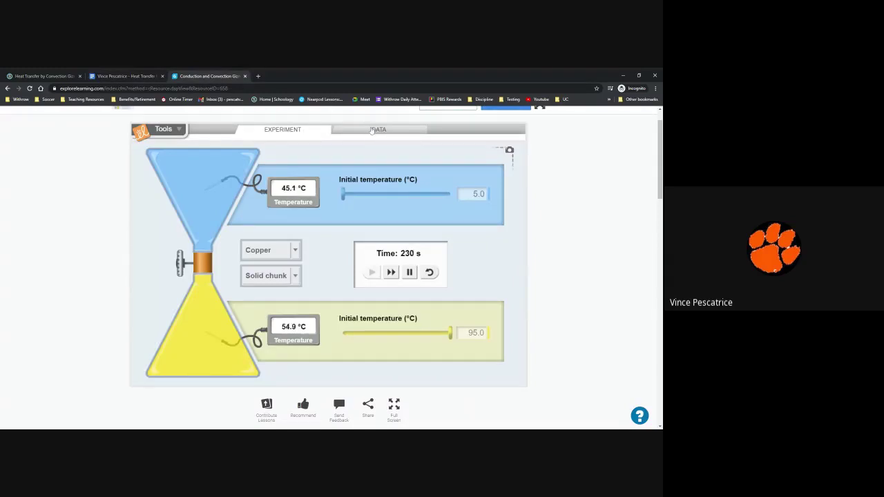
Step: View the temperature-time graph at 50 then 500 seconds, then return to the flask experiment
{"action": "left_click", "coordinate": [373, 129]}
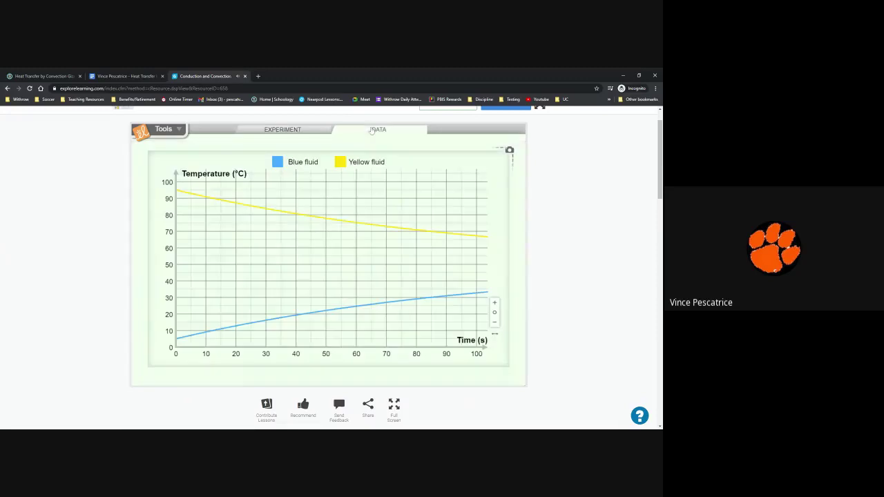
{"action": "left_click", "coordinate": [495, 303]}
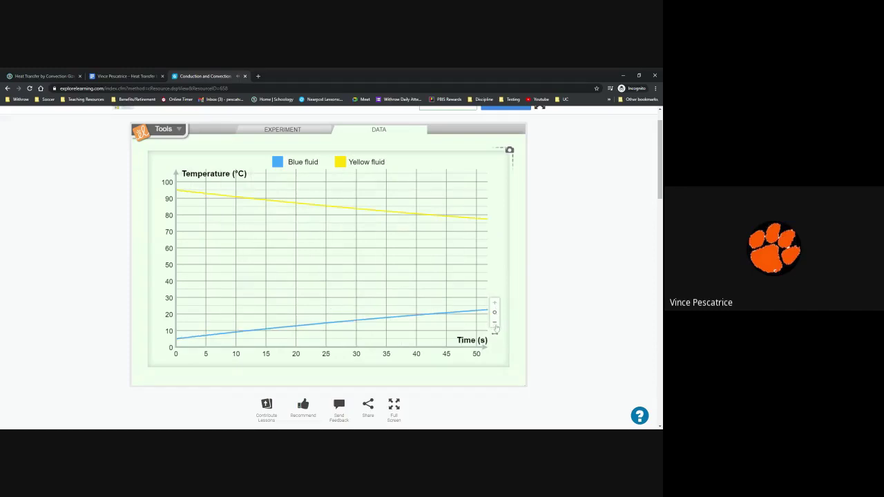
{"action": "left_click", "coordinate": [494, 323]}
{"action": "left_click", "coordinate": [494, 324]}
{"action": "left_click", "coordinate": [494, 324]}
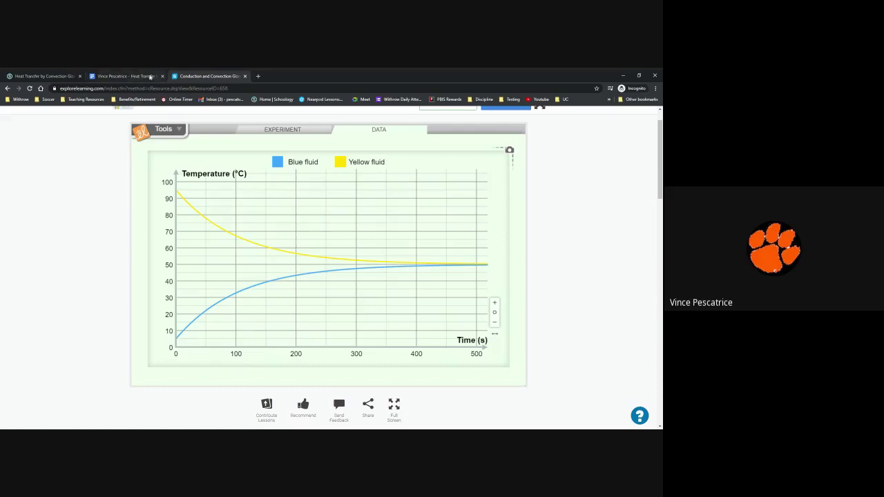
{"action": "left_click", "coordinate": [302, 133]}
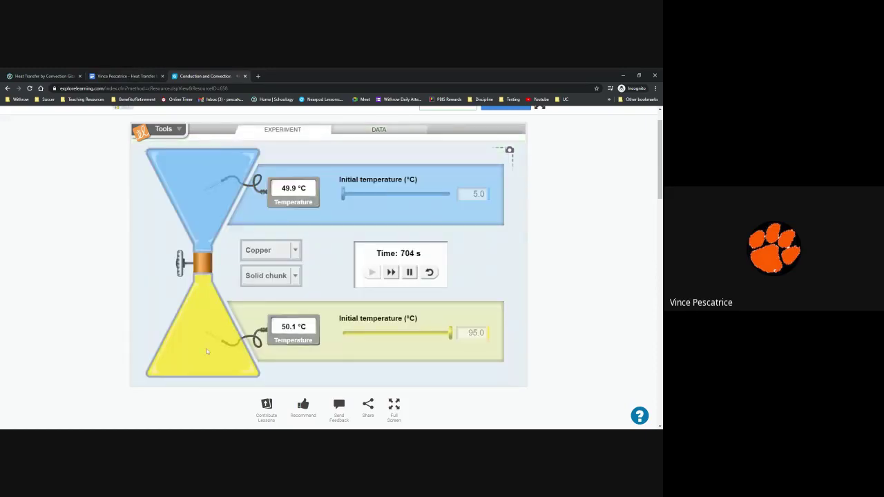
{"action": "left_click", "coordinate": [101, 76]}
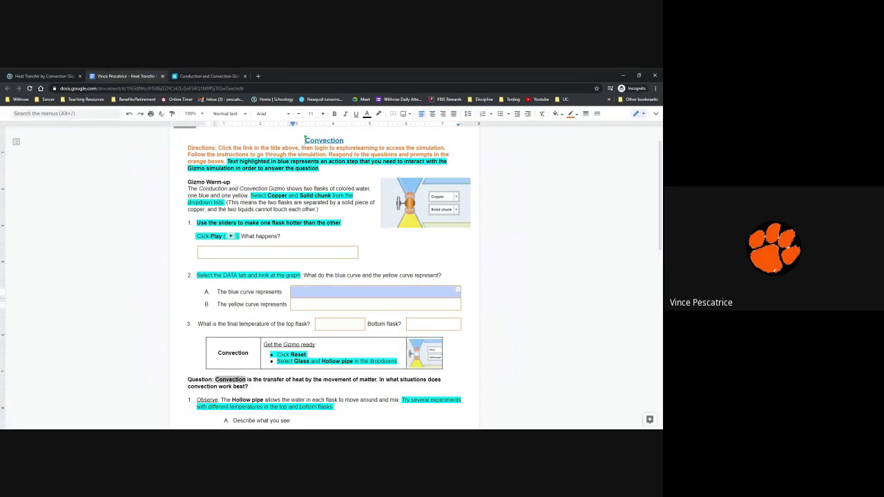
Step: Step through the empty yellow curve, top flask and bottom flask answer boxes
{"action": "left_click", "coordinate": [297, 304]}
{"action": "key", "text": "shift+Right"}
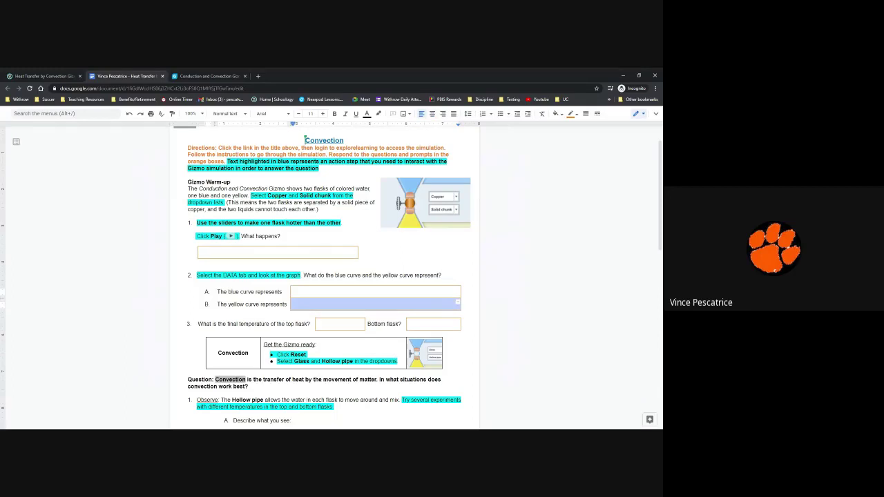
{"action": "left_click", "coordinate": [318, 324]}
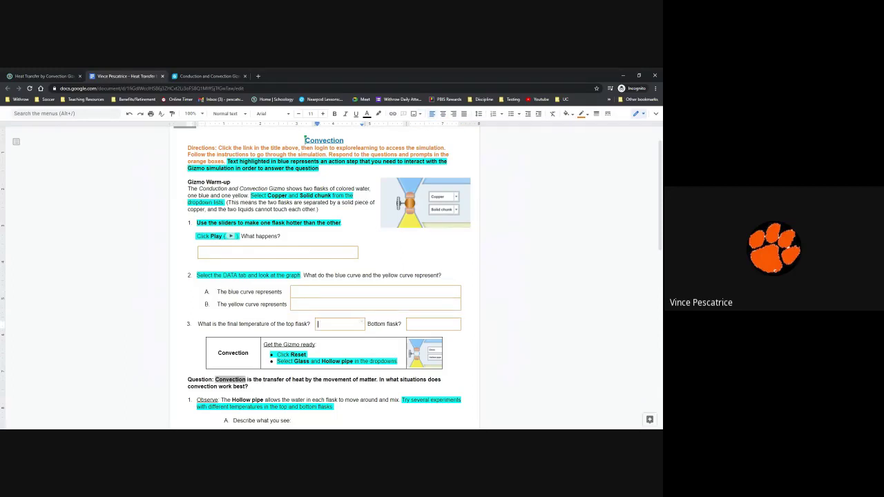
{"action": "left_click", "coordinate": [409, 324]}
{"action": "left_click", "coordinate": [185, 77]}
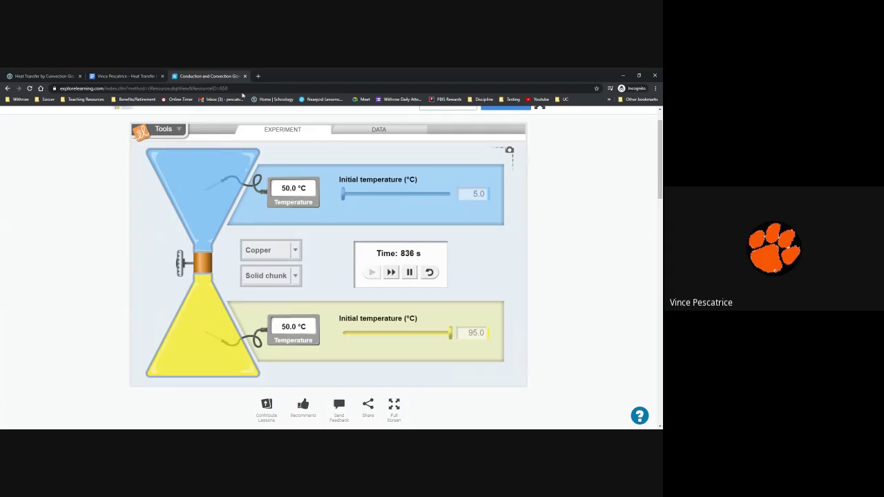
Step: Pause the simulation at 880 s with both flasks at 50.0 °C
{"action": "left_click", "coordinate": [127, 76]}
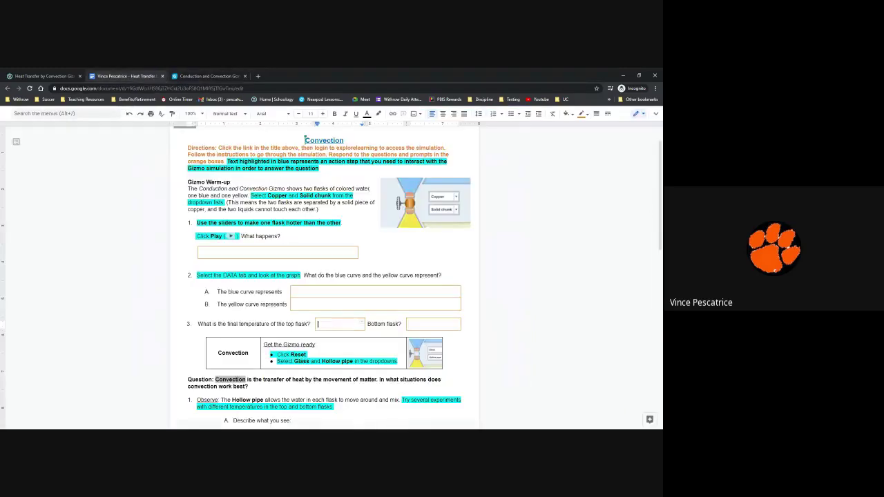
{"action": "left_click", "coordinate": [204, 76]}
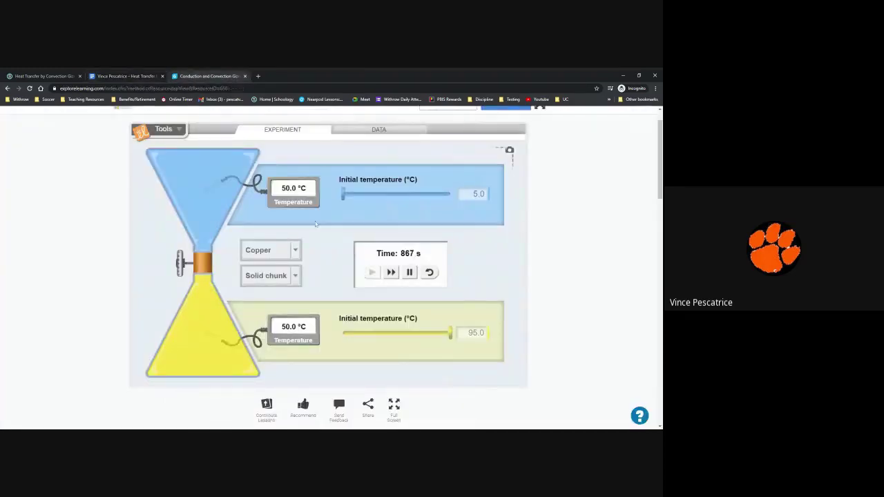
{"action": "left_click", "coordinate": [410, 275]}
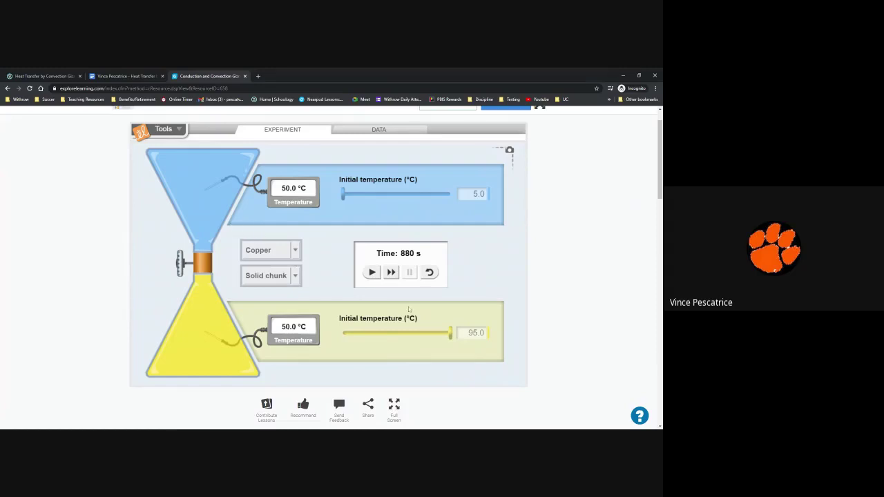
Step: Inspect the temperature-time graph, ending zoomed out to 500 seconds
{"action": "left_click", "coordinate": [373, 130]}
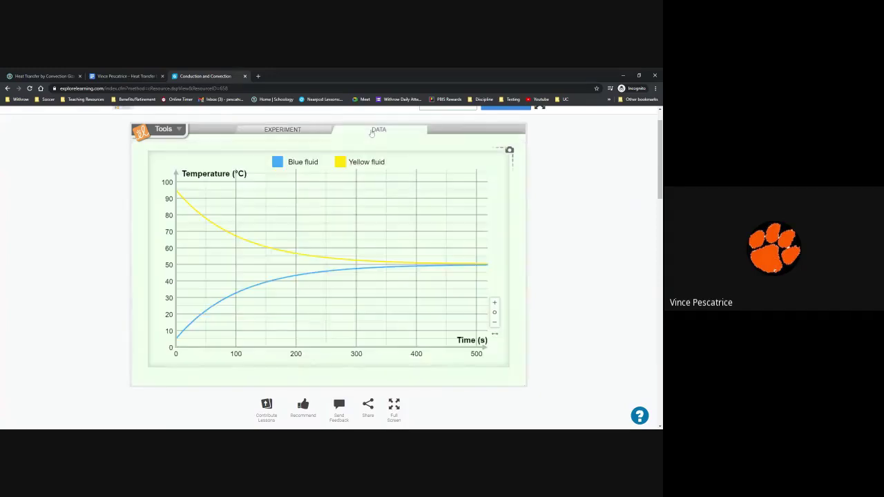
{"action": "left_click", "coordinate": [494, 322]}
{"action": "left_click", "coordinate": [493, 312]}
{"action": "left_click", "coordinate": [493, 313]}
{"action": "left_click", "coordinate": [494, 322]}
{"action": "left_click", "coordinate": [495, 322]}
Step: Scroll the worksheet down to the Convection question, then return to the paused Gizmo
{"action": "left_click", "coordinate": [133, 77]}
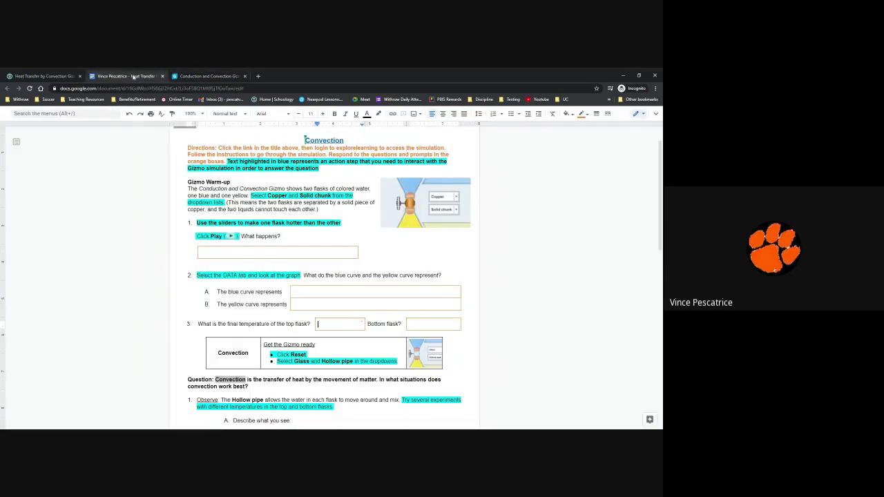
{"action": "scroll", "coordinate": [324, 276], "scroll_direction": "down", "scroll_amount": 5}
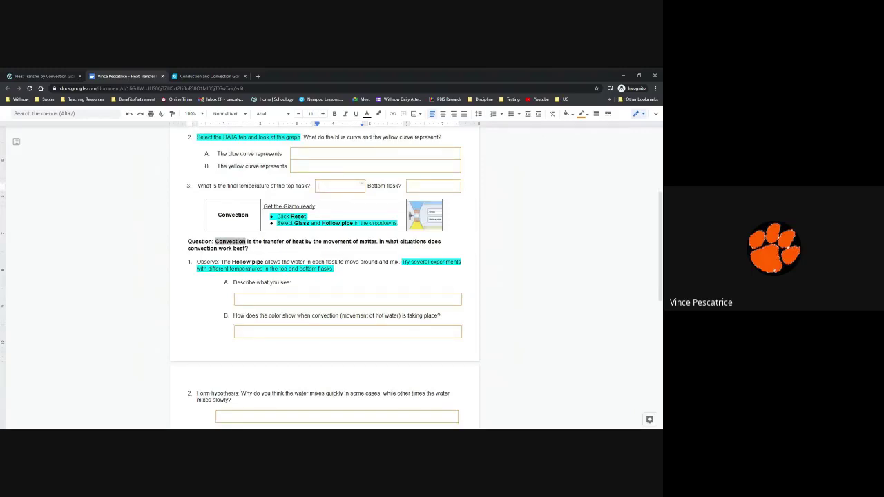
{"action": "left_click", "coordinate": [209, 76]}
Step: Reset the flask experiment to 0 s with a Glass Hollow pipe connector, then return to the worksheet
{"action": "left_click", "coordinate": [253, 131]}
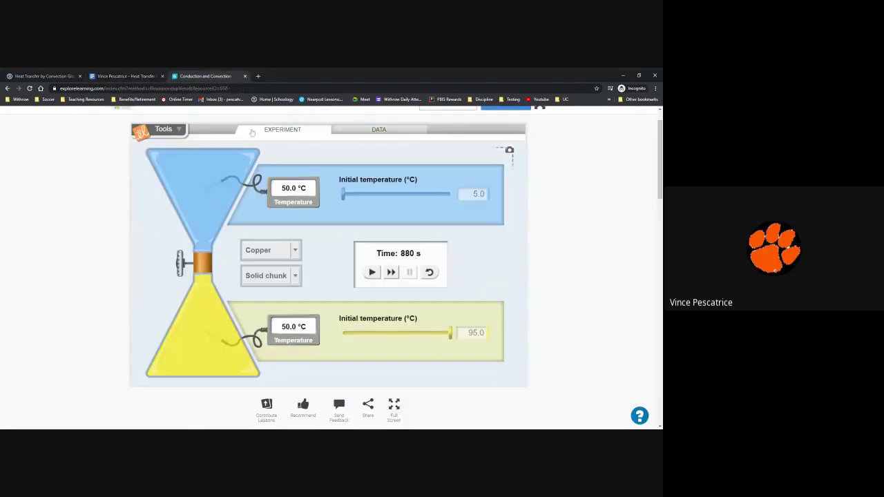
{"action": "left_click", "coordinate": [429, 274]}
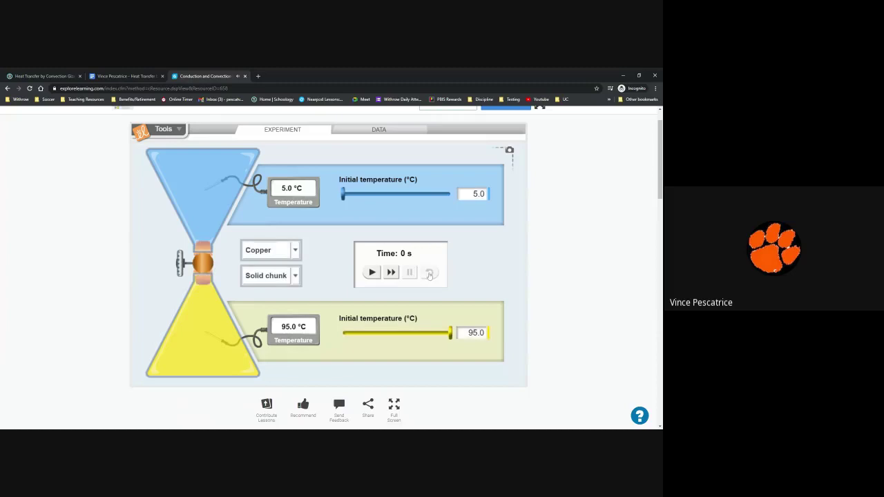
{"action": "left_click", "coordinate": [274, 251]}
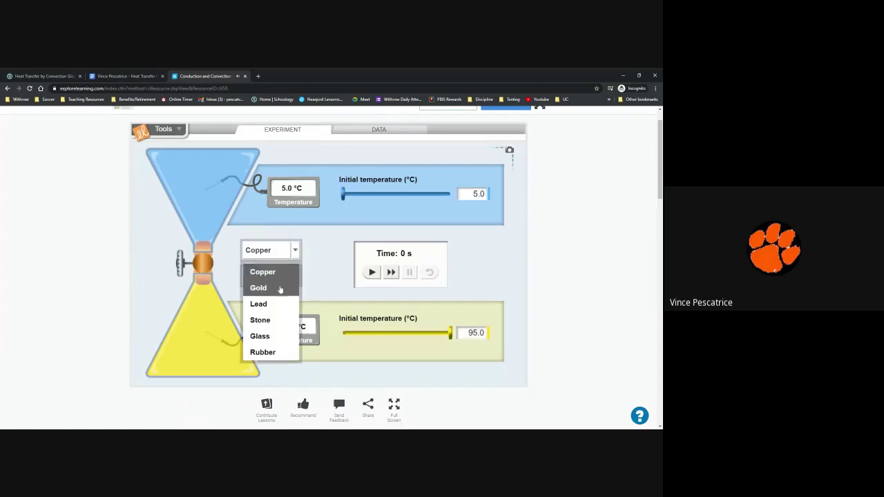
{"action": "left_click", "coordinate": [261, 336]}
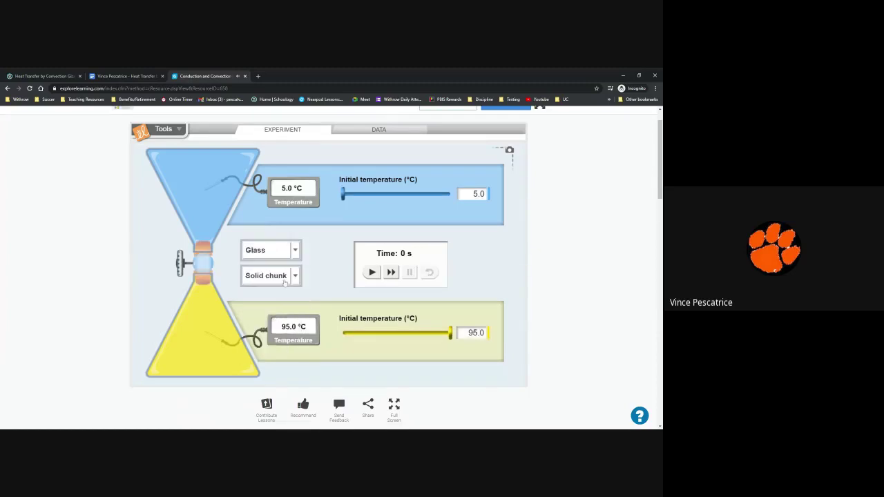
{"action": "left_click", "coordinate": [285, 282]}
{"action": "left_click", "coordinate": [285, 299]}
{"action": "left_click", "coordinate": [108, 76]}
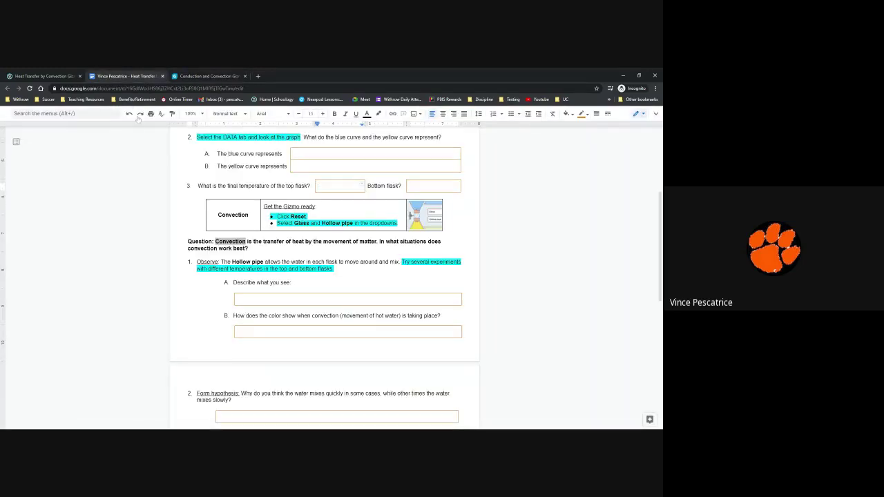
{"action": "left_click", "coordinate": [319, 186]}
{"action": "left_click", "coordinate": [336, 241]}
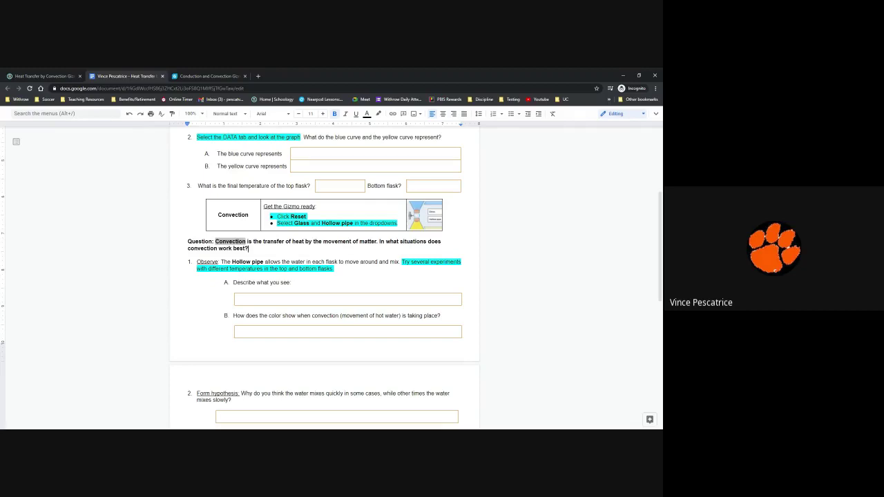
{"action": "left_click", "coordinate": [336, 269]}
Step: Set the flasks to 20 °C top and 50 °C bottom and run the simulation
{"action": "left_click", "coordinate": [200, 76]}
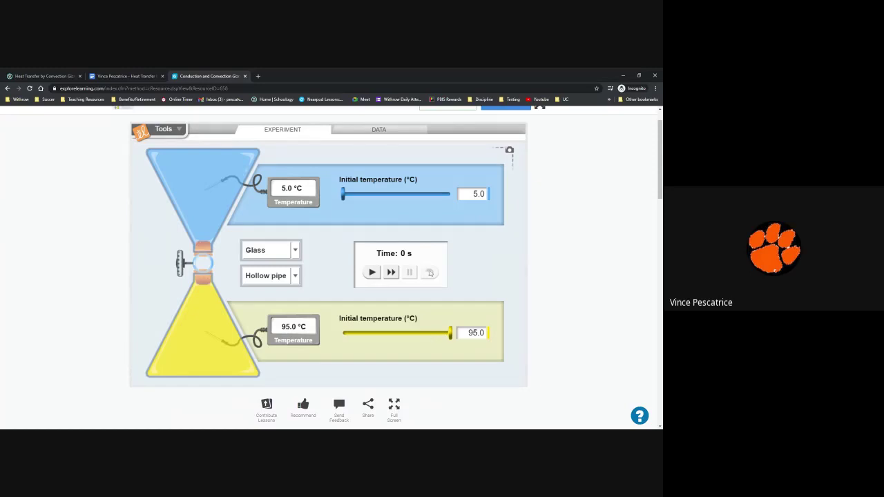
{"action": "left_click_drag", "start_coordinate": [450, 333], "coordinate": [381, 328]}
{"action": "mouse_move", "coordinate": [380, 327]}
{"action": "left_mouse_down"}
{"action": "mouse_move", "coordinate": [347, 329]}
{"action": "mouse_move", "coordinate": [385, 326]}
{"action": "left_mouse_up"}
{"action": "left_click_drag", "start_coordinate": [344, 194], "coordinate": [361, 196]}
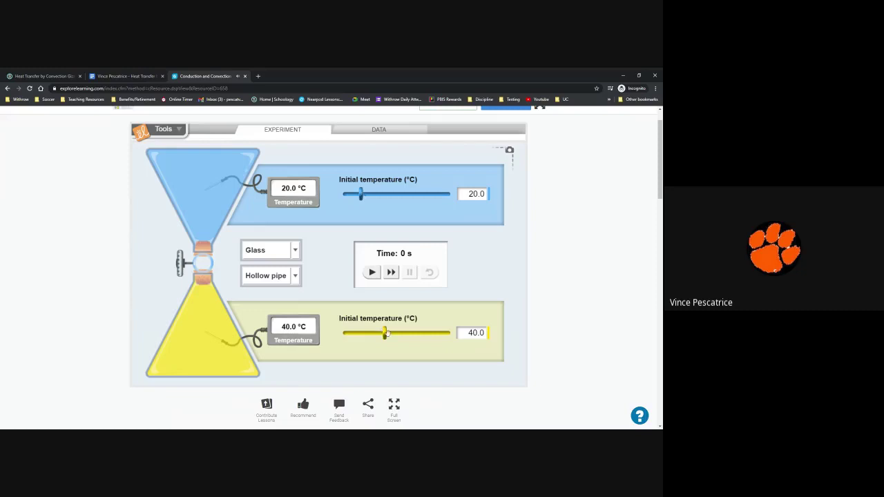
{"action": "left_click_drag", "start_coordinate": [384, 330], "coordinate": [398, 335]}
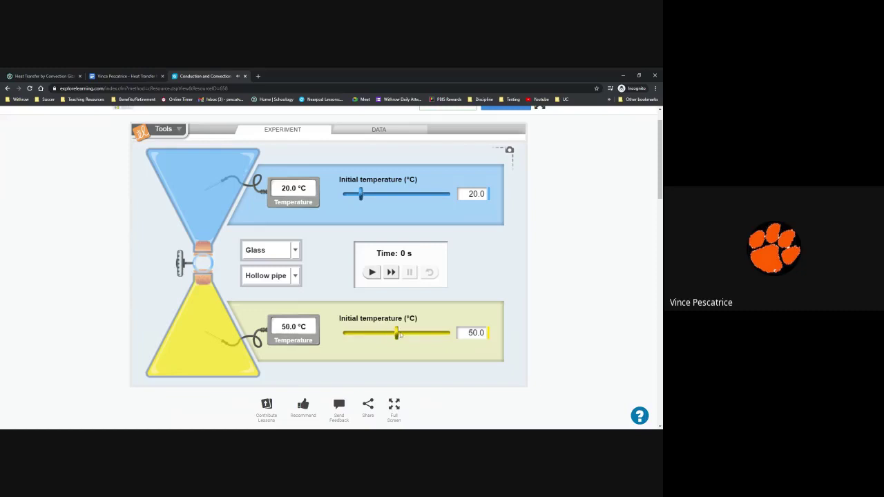
{"action": "left_click", "coordinate": [371, 272]}
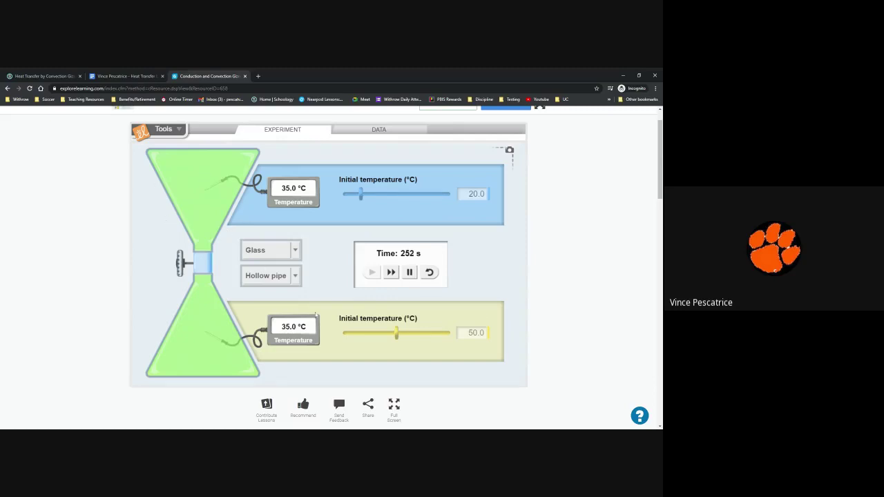
Step: Run a 5 °C top, 95 °C bottom trial, pause it at 118 s, then reset to 0 s
{"action": "left_click", "coordinate": [429, 274]}
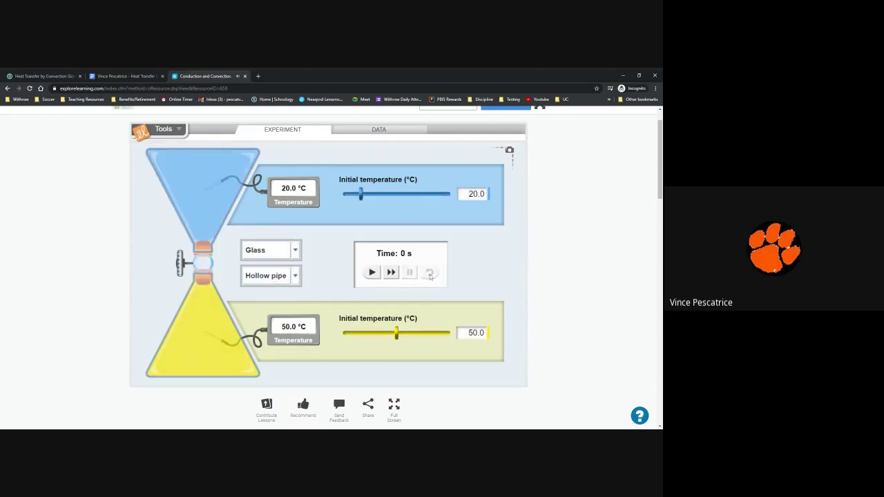
{"action": "left_click_drag", "start_coordinate": [395, 332], "coordinate": [451, 333]}
{"action": "left_click_drag", "start_coordinate": [357, 194], "coordinate": [342, 194]}
{"action": "left_click", "coordinate": [371, 272]}
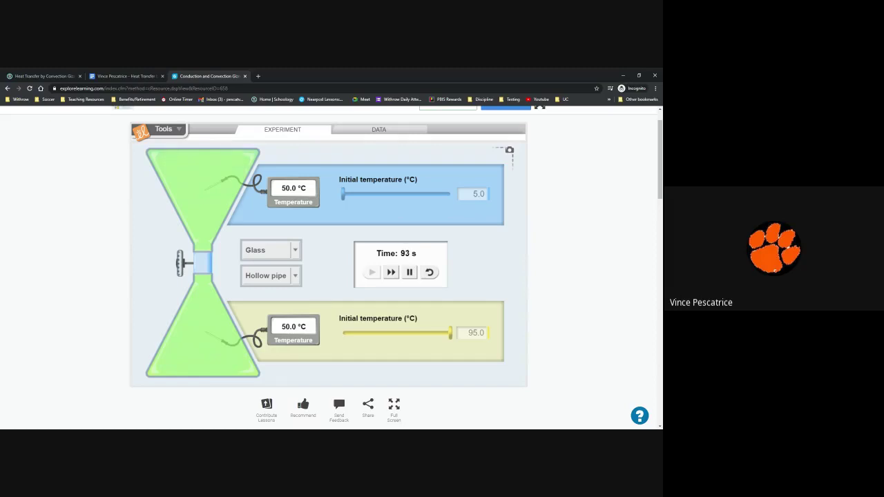
{"action": "left_click", "coordinate": [410, 273]}
{"action": "left_click", "coordinate": [429, 272]}
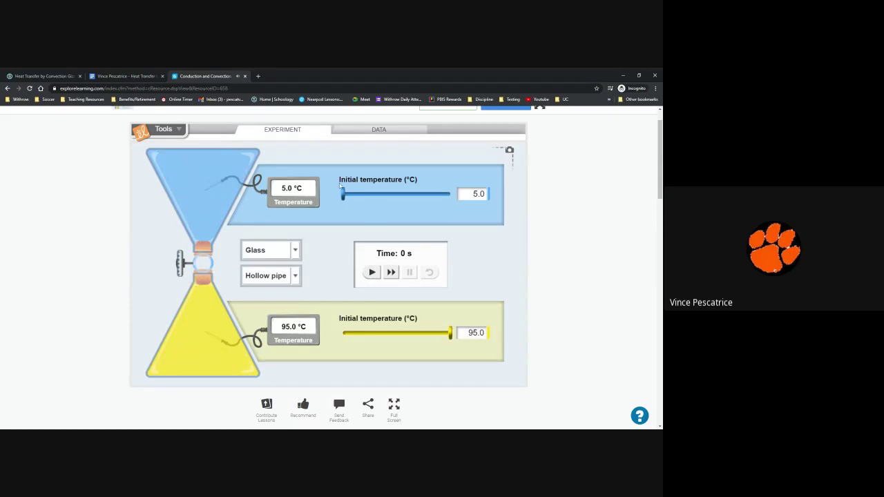
Step: Raise the top flask to 90 °C and run it against the 95 °C bottom flask
{"action": "left_click_drag", "start_coordinate": [344, 194], "coordinate": [445, 194]}
{"action": "left_click", "coordinate": [372, 272]}
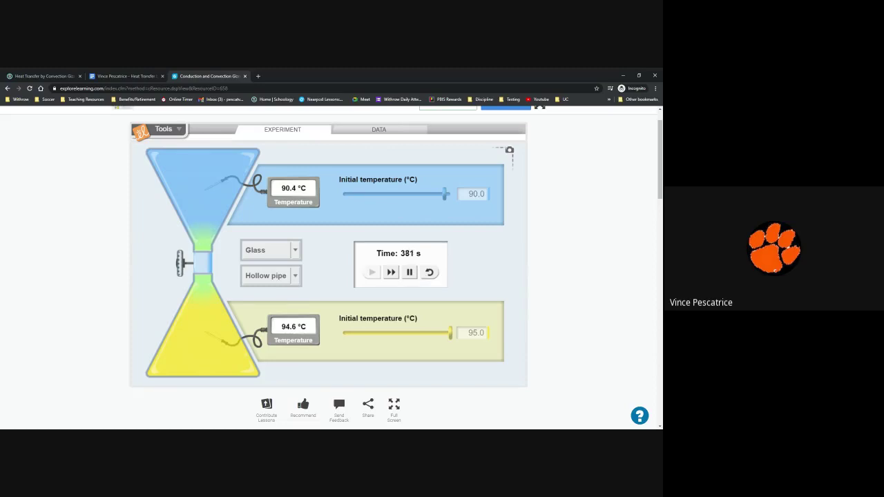
Step: Swap to 95 °C top and 5 °C bottom, run the trial, then reset to 0 s
{"action": "left_click", "coordinate": [428, 273]}
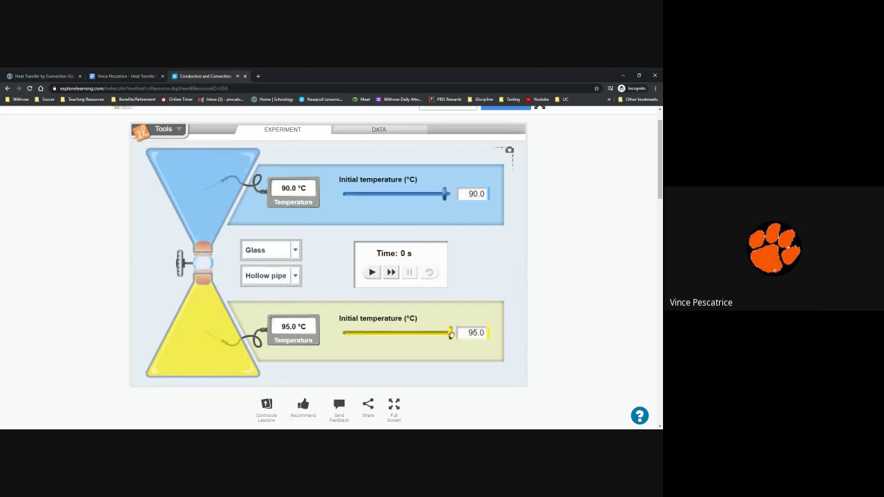
{"action": "left_click_drag", "start_coordinate": [450, 333], "coordinate": [194, 334]}
{"action": "mouse_move", "coordinate": [445, 194]}
{"action": "left_mouse_down"}
{"action": "mouse_move", "coordinate": [344, 197]}
{"action": "mouse_move", "coordinate": [451, 196]}
{"action": "left_mouse_up"}
{"action": "left_click", "coordinate": [372, 272]}
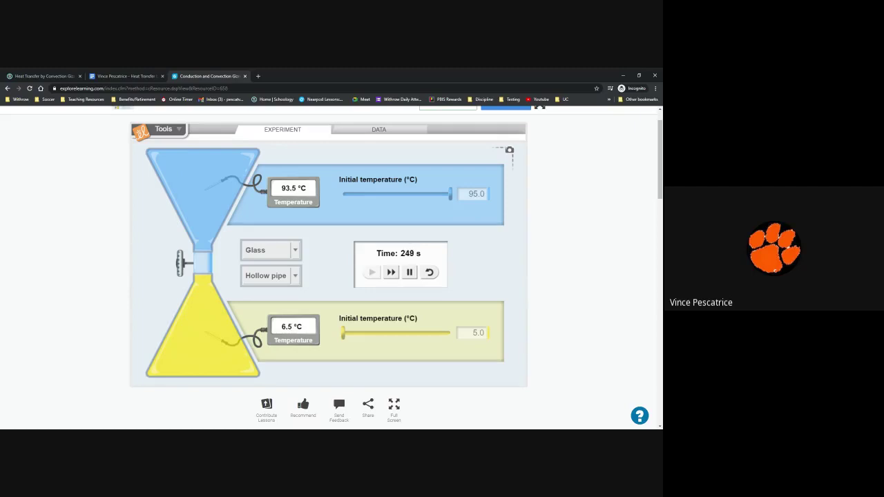
{"action": "left_click", "coordinate": [429, 272]}
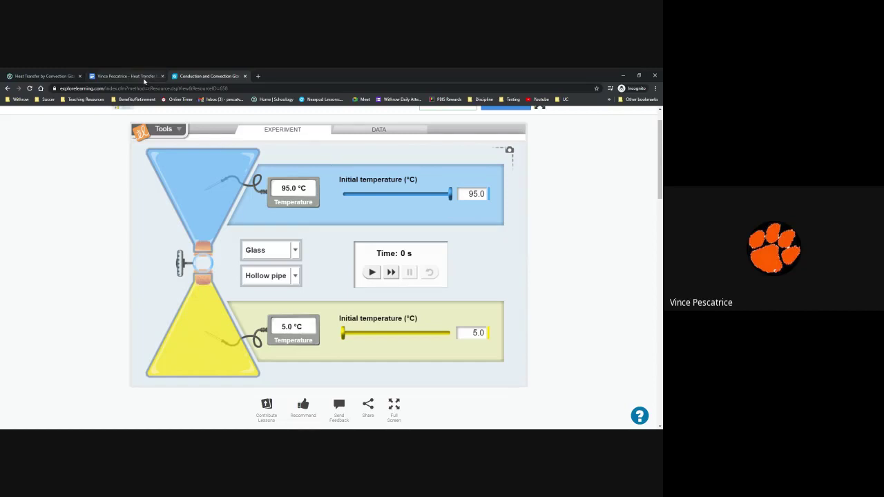
Step: Back in the worksheet, select the part B color question and scroll toward the Experiment table
{"action": "left_click", "coordinate": [126, 76]}
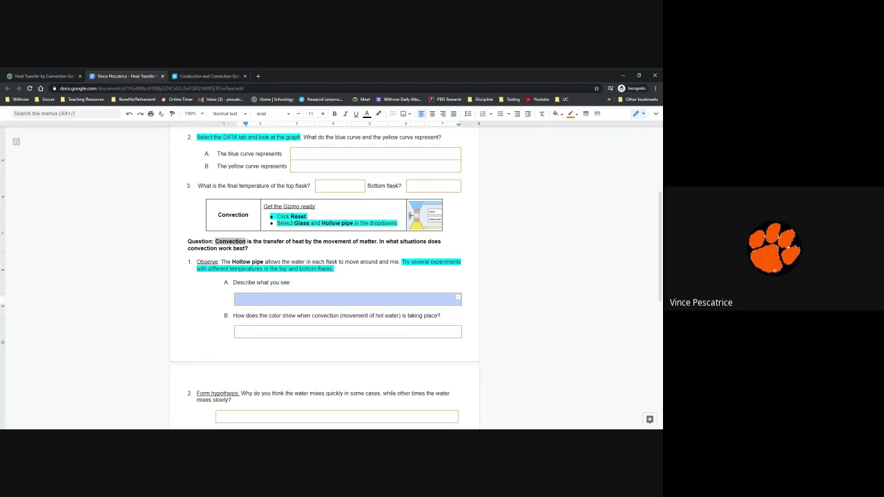
{"action": "left_click_drag", "start_coordinate": [233, 316], "coordinate": [441, 315]}
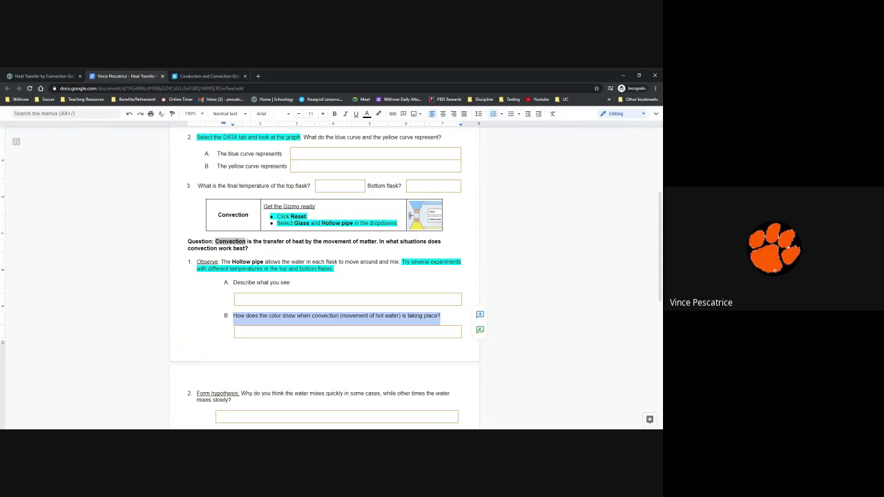
{"action": "left_click", "coordinate": [270, 333]}
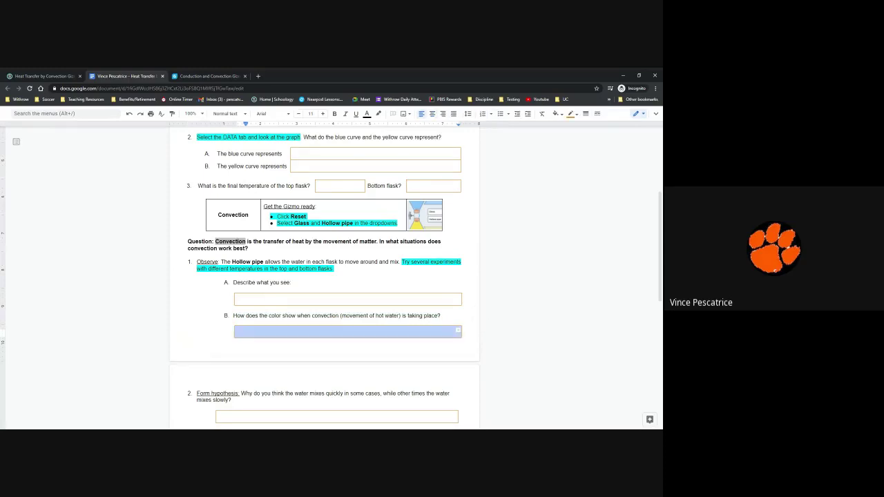
{"action": "scroll", "coordinate": [329, 276], "scroll_direction": "down", "scroll_amount": 3}
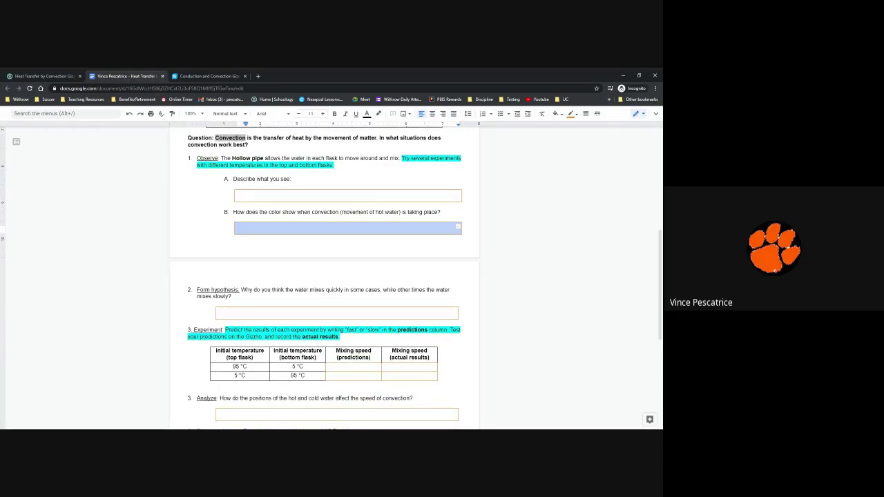
{"action": "mouse_move", "coordinate": [241, 289]}
{"action": "left_mouse_down"}
{"action": "mouse_move", "coordinate": [392, 289]}
{"action": "mouse_move", "coordinate": [233, 296]}
{"action": "left_mouse_up"}
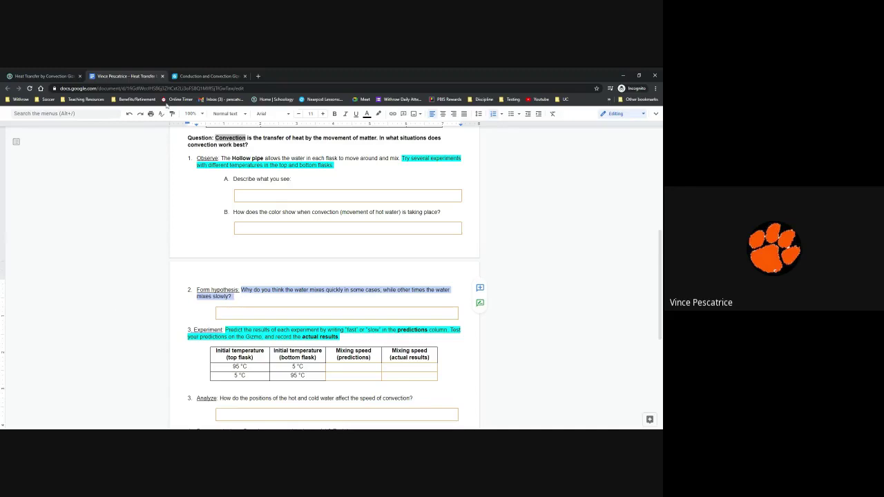
{"action": "left_click", "coordinate": [197, 74]}
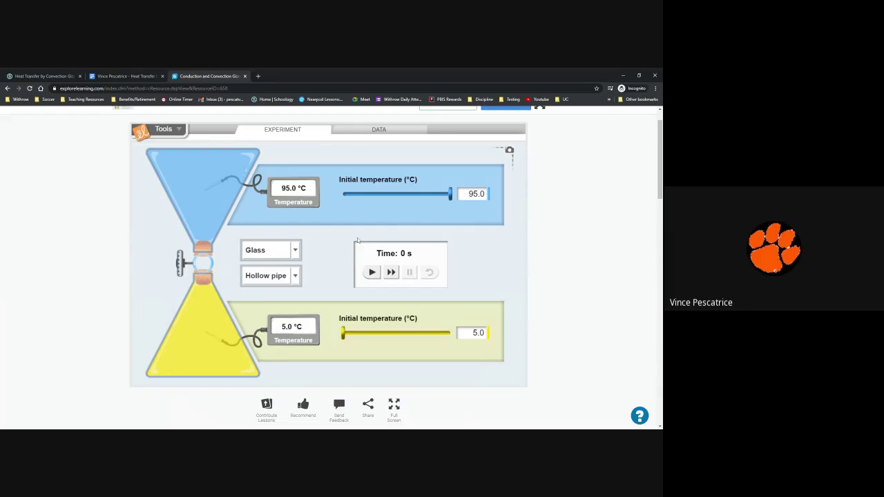
{"action": "left_click", "coordinate": [127, 77]}
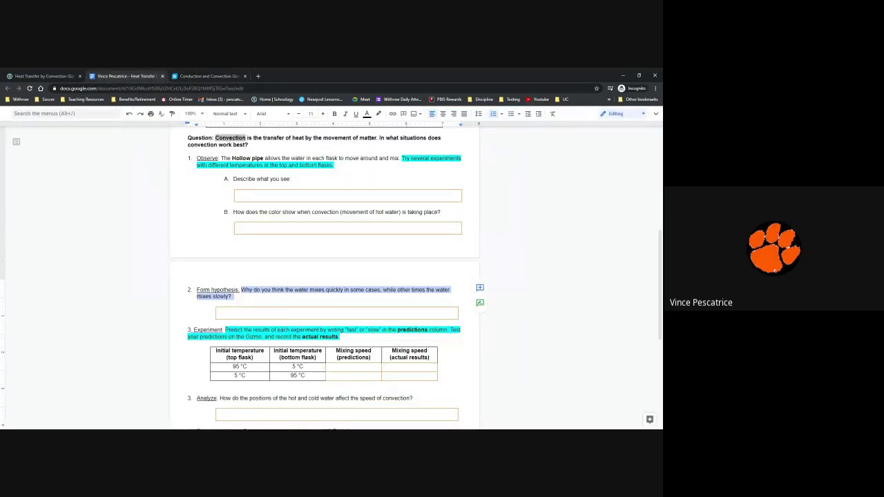
Step: Dismiss the Experiment spelling suggestion and bold 'fast' and 'slow' in the instruction sentence
{"action": "scroll", "coordinate": [325, 276], "scroll_direction": "down", "scroll_amount": 2}
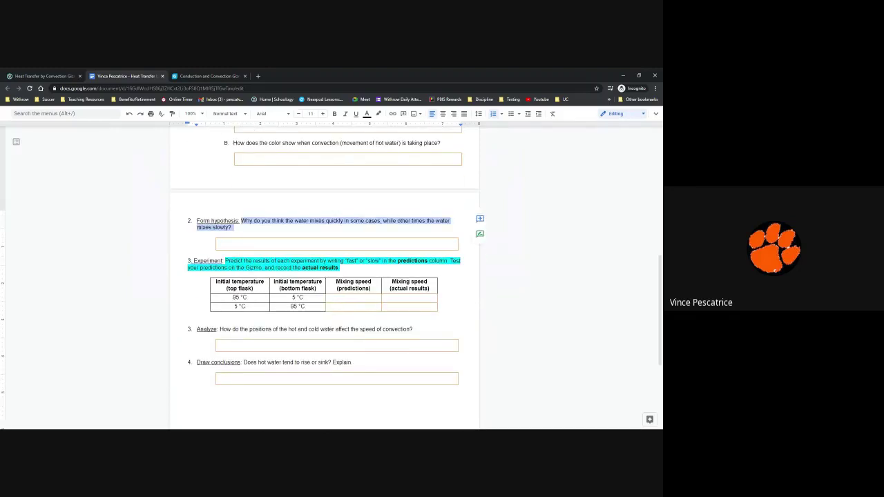
{"action": "left_click", "coordinate": [187, 316]}
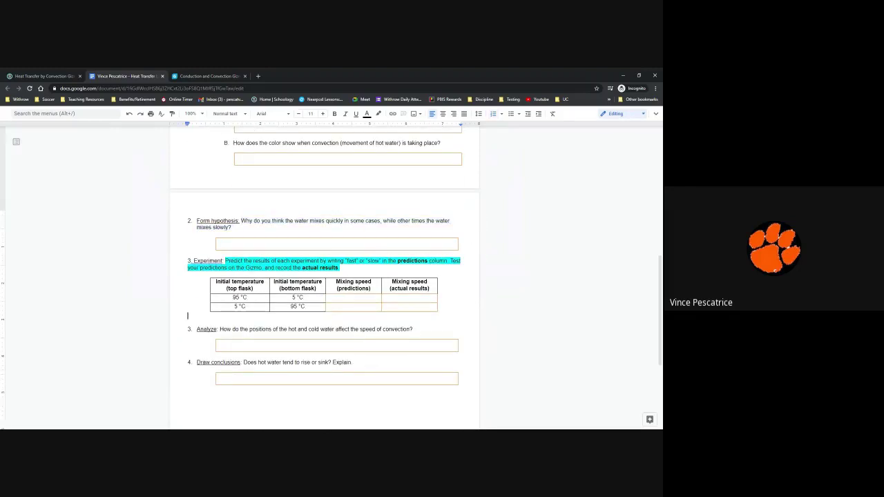
{"action": "right_click", "coordinate": [210, 262]}
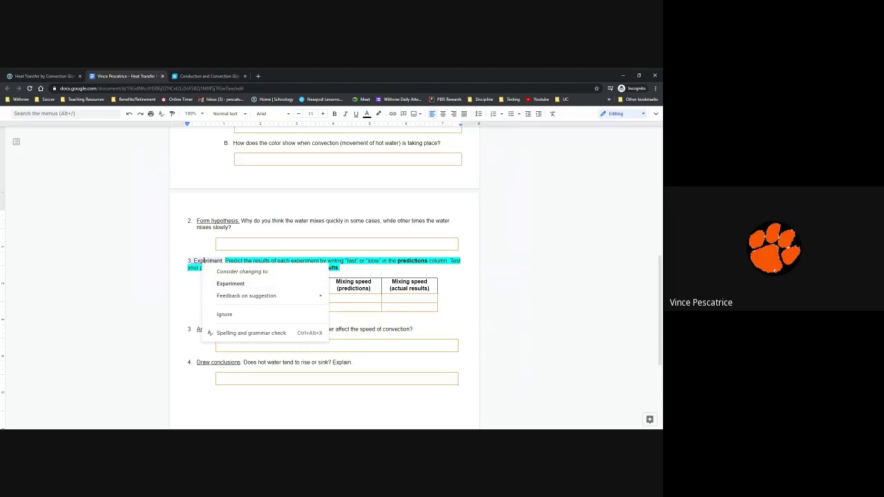
{"action": "left_click", "coordinate": [215, 282]}
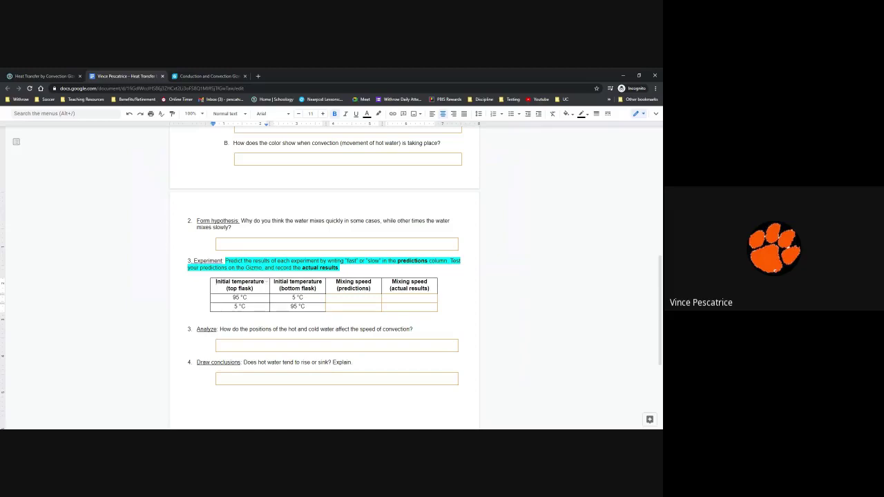
{"action": "left_click", "coordinate": [355, 297]}
{"action": "left_click", "coordinate": [207, 261]}
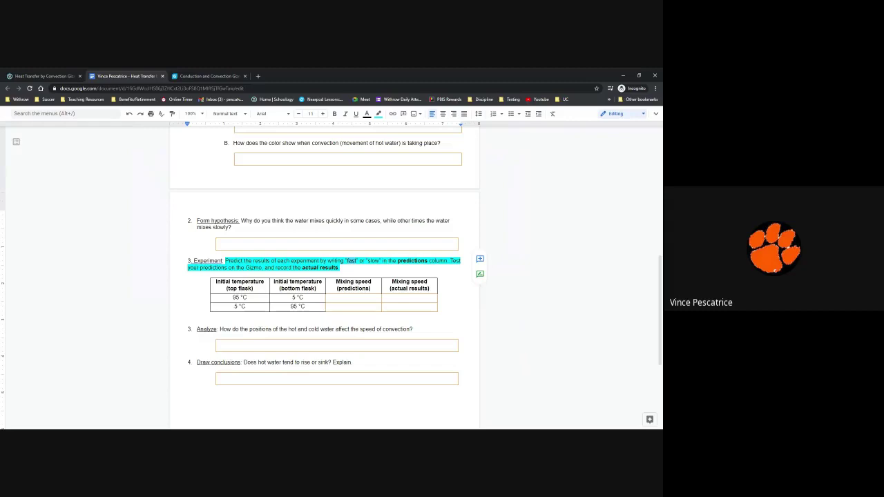
{"action": "key", "text": "ctrl+b"}
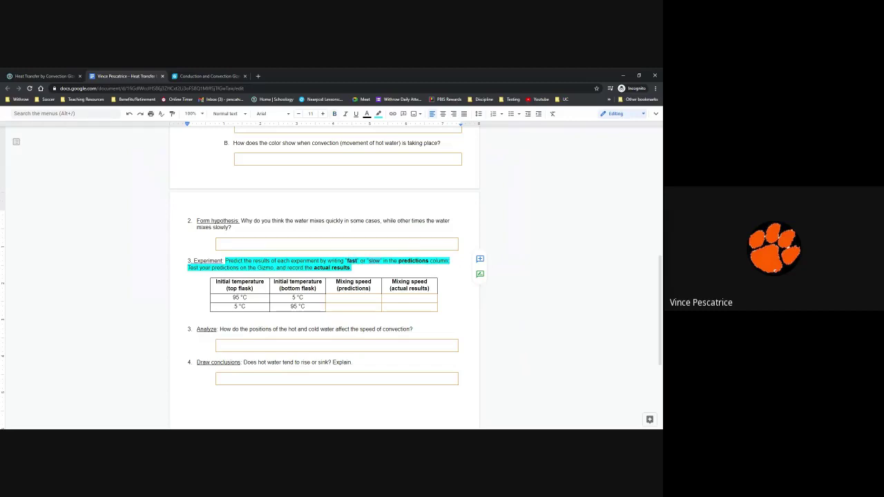
{"action": "key", "text": "ctrl+b"}
Step: Enter predictions 'fast' for the 95/5 °C row and 'slow' for the 5/95 °C row
{"action": "left_click", "coordinate": [354, 296]}
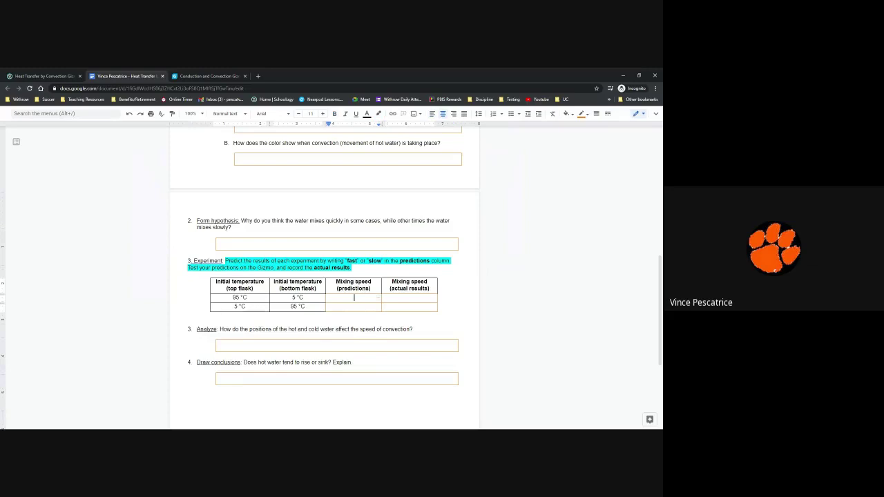
{"action": "type", "text": "fast"}
{"action": "left_click", "coordinate": [353, 305]}
{"action": "type", "text": "slow"}
{"action": "left_click_drag", "start_coordinate": [408, 296], "coordinate": [408, 306]}
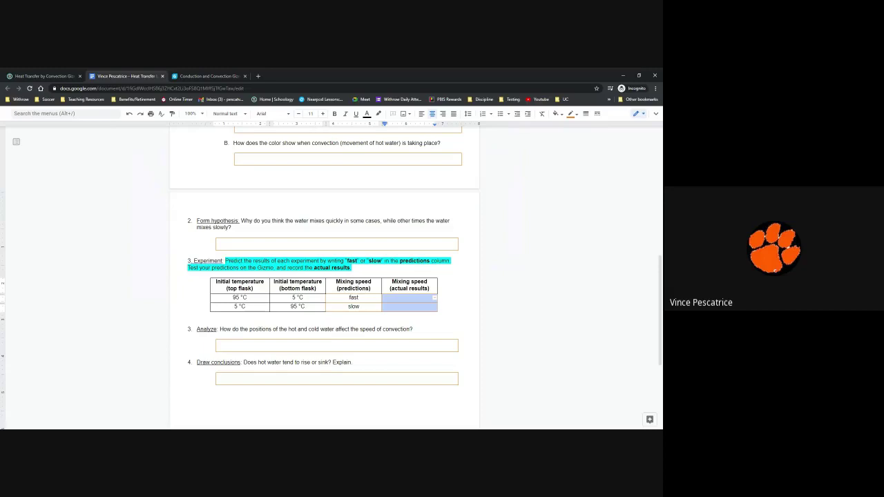
Step: Enter 5 °C bottom and 95 °C top, run to 165 s, then return to the worksheet
{"action": "left_click", "coordinate": [210, 76]}
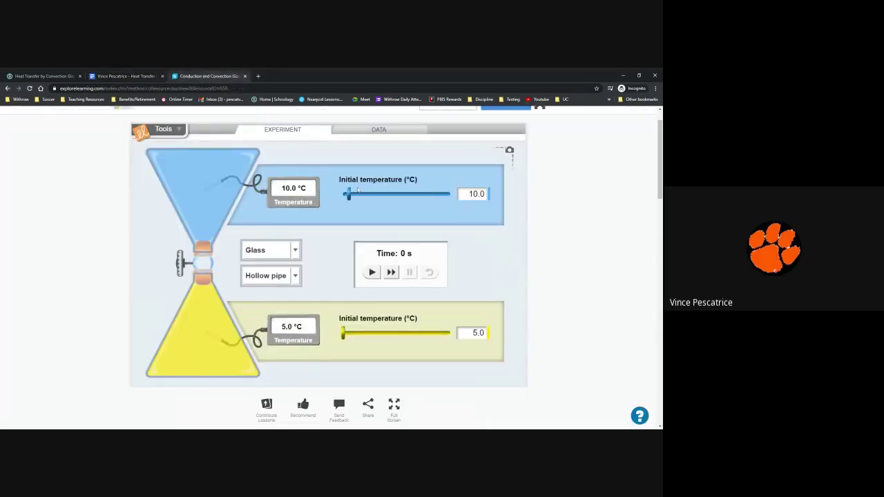
{"action": "left_click", "coordinate": [476, 332]}
{"action": "type", "text": "5"}
{"action": "key", "text": "Return"}
{"action": "left_click", "coordinate": [476, 194]}
{"action": "type", "text": "95"}
{"action": "key", "text": "Return"}
{"action": "left_click", "coordinate": [371, 271]}
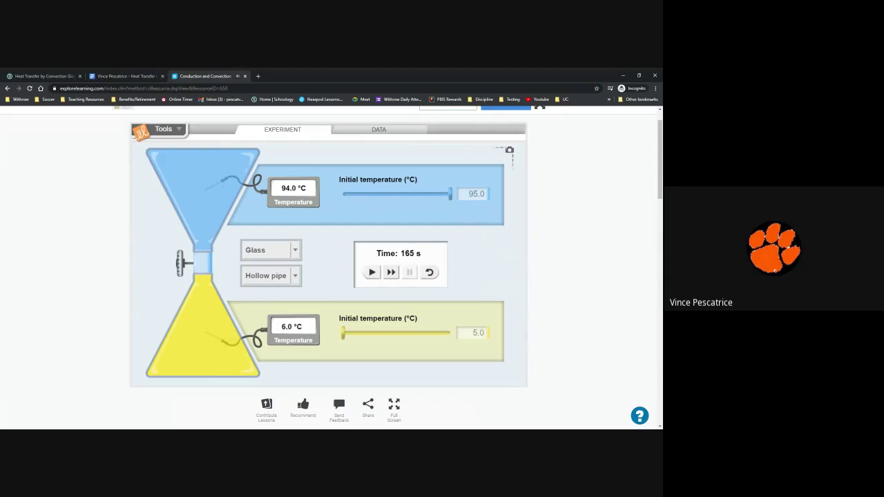
{"action": "key", "text": "ctrl+shift+Tab"}
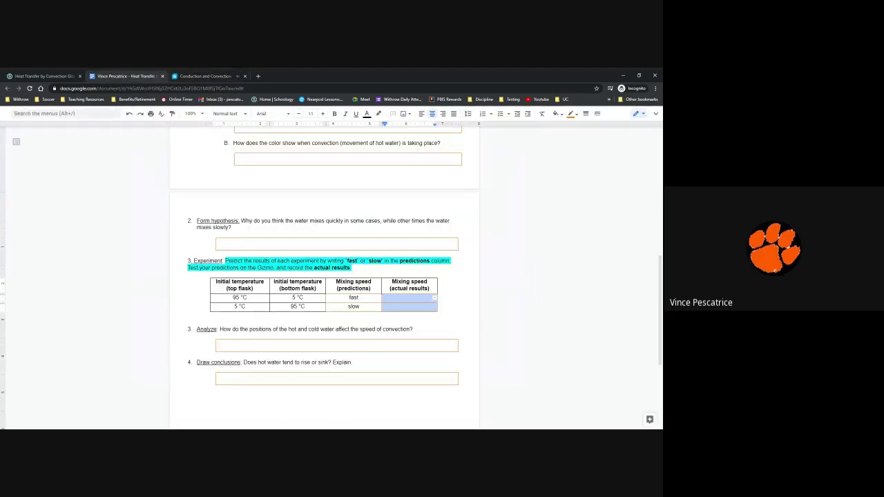
Step: Record 'slow' as the 95 °C-top actual result, recheck the simulation, and highlight the speed-of-convection phrase
{"action": "type", "text": "sl"}
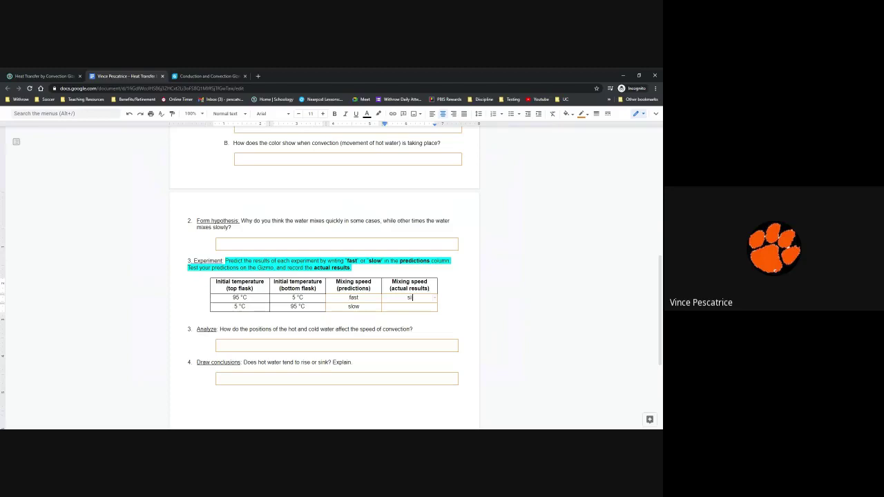
{"action": "type", "text": "ow"}
{"action": "left_click", "coordinate": [197, 77]}
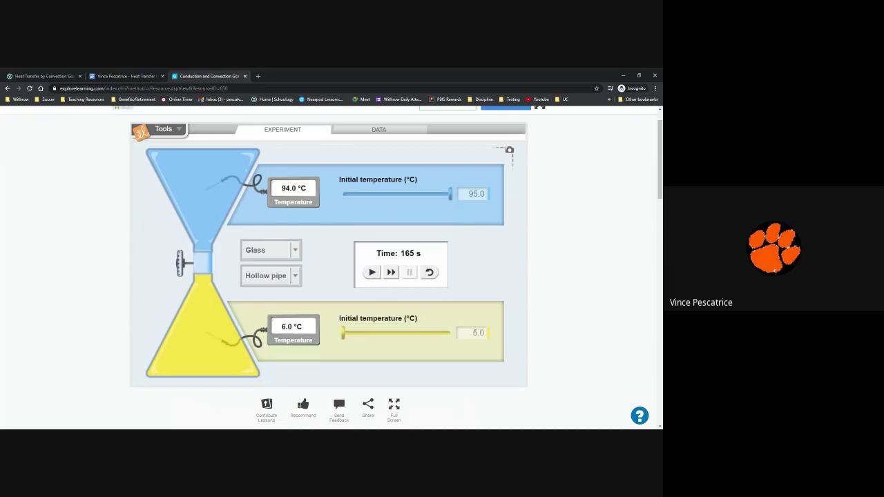
{"action": "left_click", "coordinate": [125, 76]}
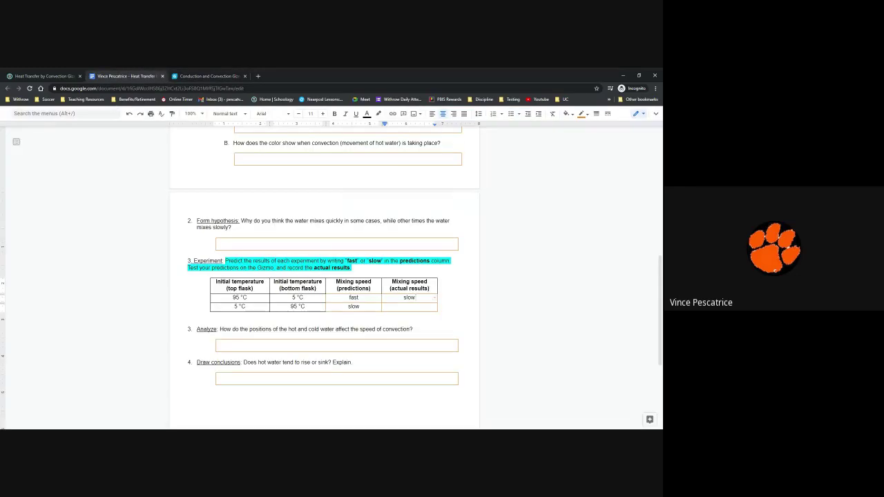
{"action": "left_click_drag", "start_coordinate": [410, 329], "coordinate": [359, 329]}
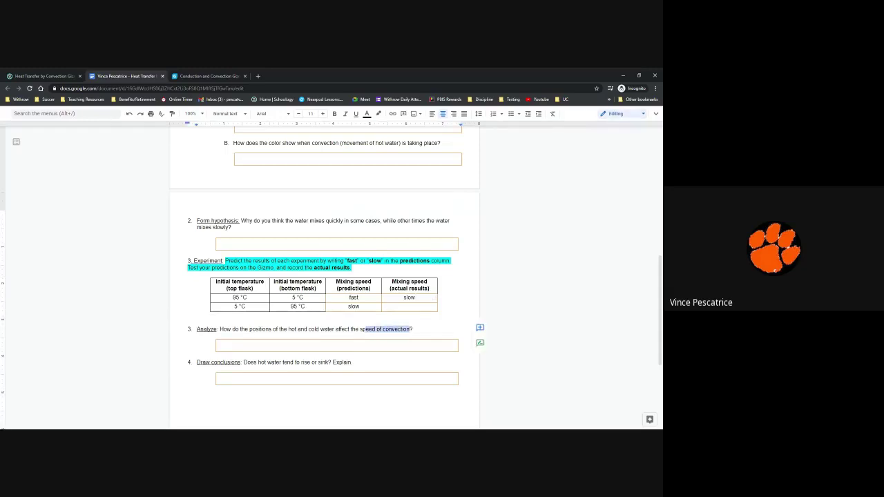
Step: Bold and underline the word 'Explain' in question 4's Draw conclusions line
{"action": "left_click", "coordinate": [200, 76]}
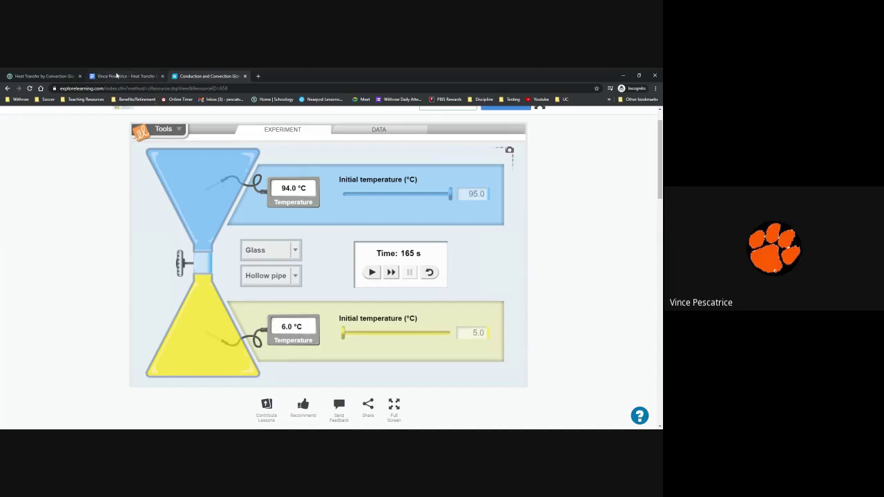
{"action": "left_click", "coordinate": [117, 76]}
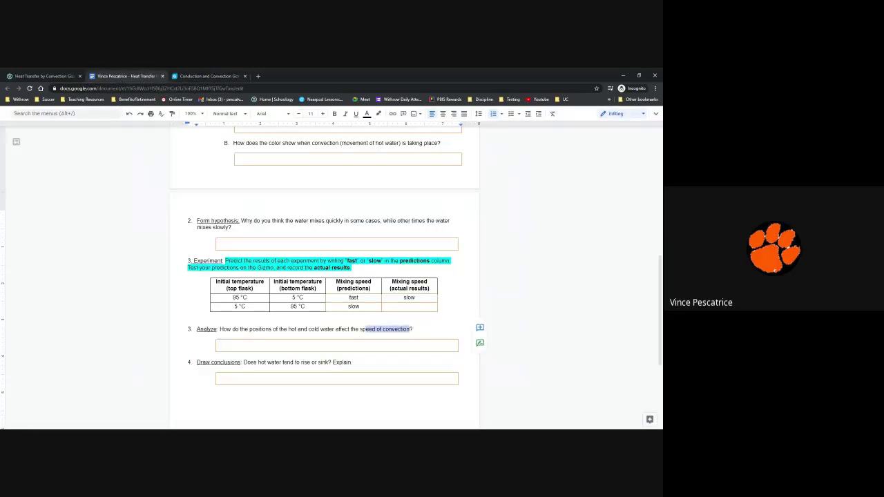
{"action": "left_click", "coordinate": [228, 379]}
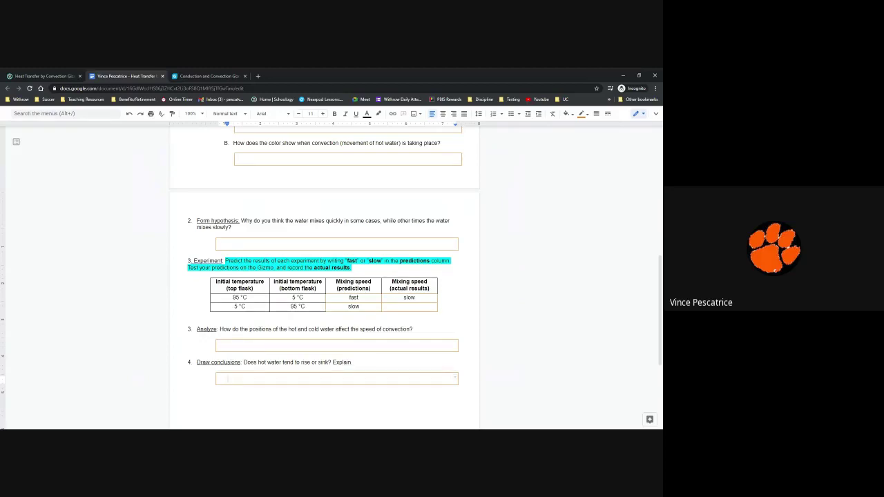
{"action": "left_click_drag", "start_coordinate": [187, 260], "coordinate": [346, 353]}
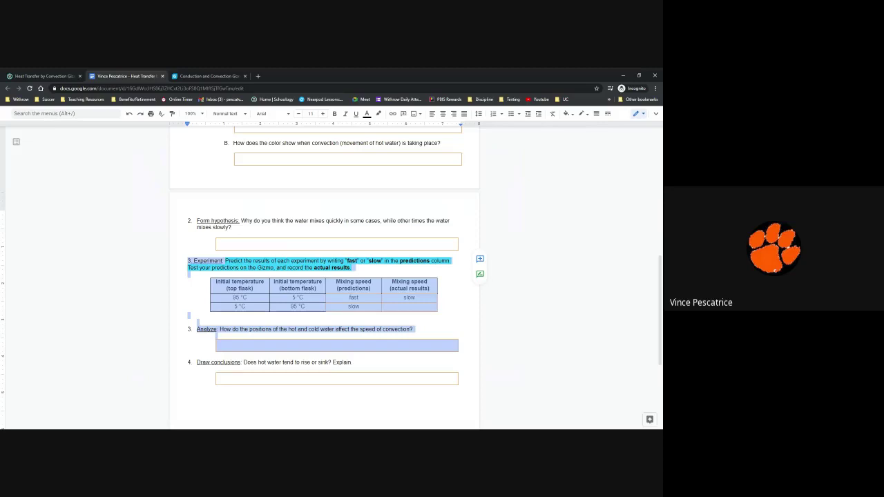
{"action": "triple_click", "coordinate": [274, 362]}
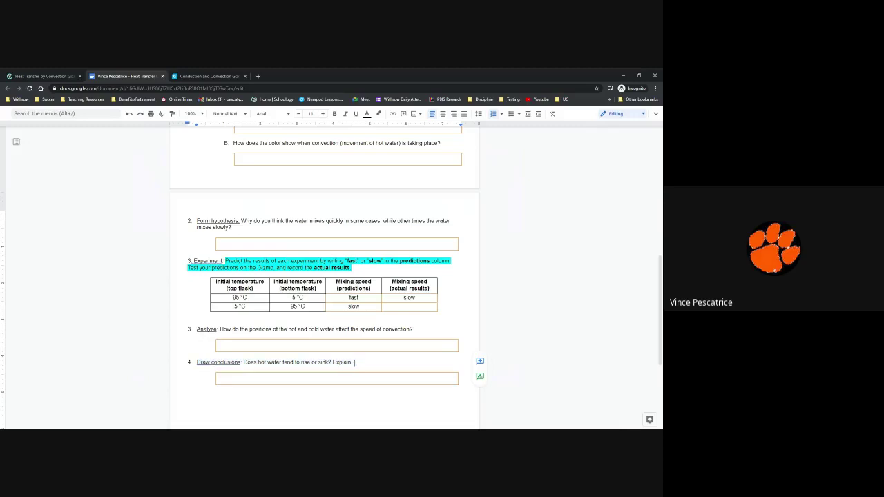
{"action": "left_click", "coordinate": [347, 361]}
{"action": "double_click", "coordinate": [341, 362]}
{"action": "key", "text": "ctrl+u"}
{"action": "key", "text": "ctrl+b"}
{"action": "left_click", "coordinate": [216, 370]}
{"action": "scroll", "coordinate": [324, 276], "scroll_direction": "up", "scroll_amount": 5}
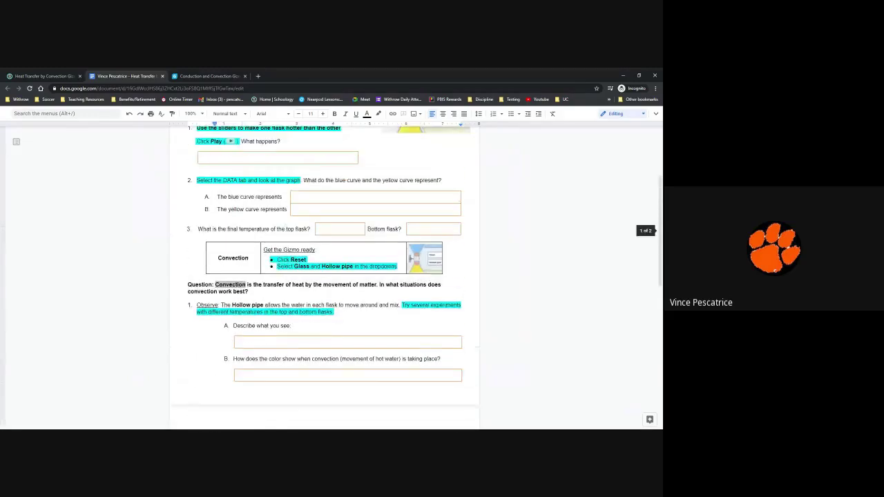
{"action": "scroll", "coordinate": [325, 276], "scroll_direction": "up", "scroll_amount": 2}
{"action": "scroll", "coordinate": [325, 276], "scroll_direction": "down", "scroll_amount": 3}
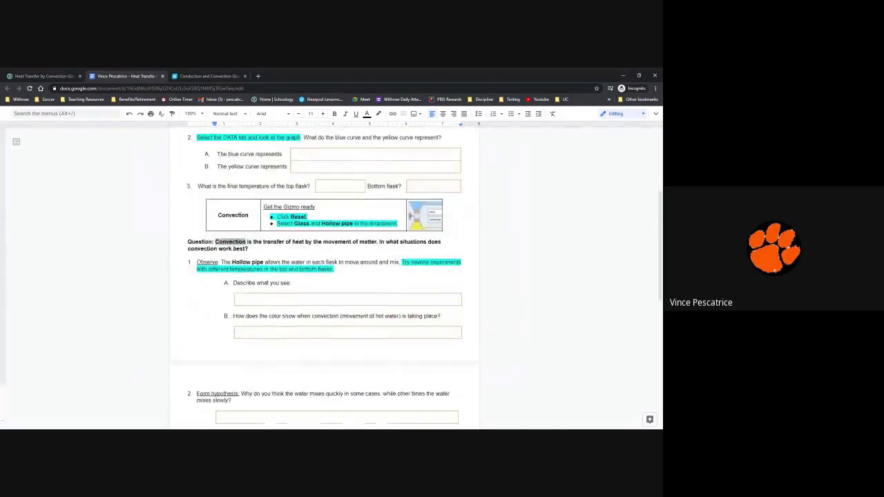
{"action": "scroll", "coordinate": [325, 276], "scroll_direction": "down", "scroll_amount": 5}
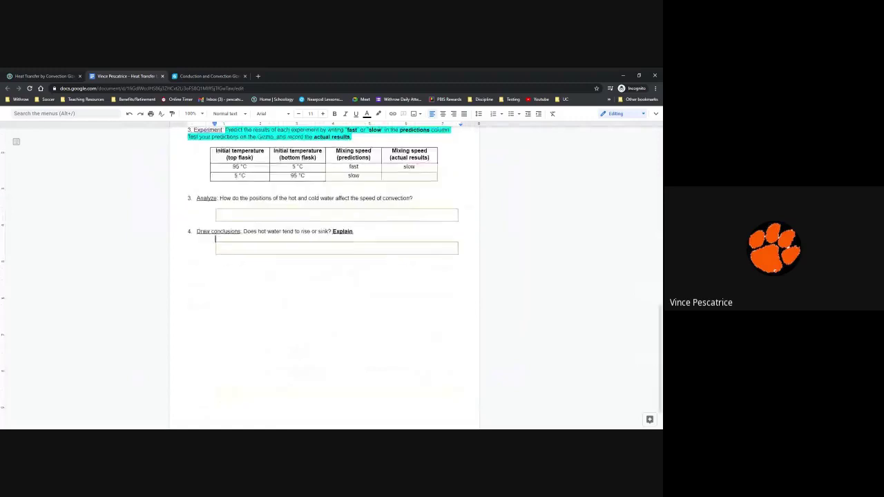
{"action": "scroll", "coordinate": [324, 277], "scroll_direction": "up", "scroll_amount": 2}
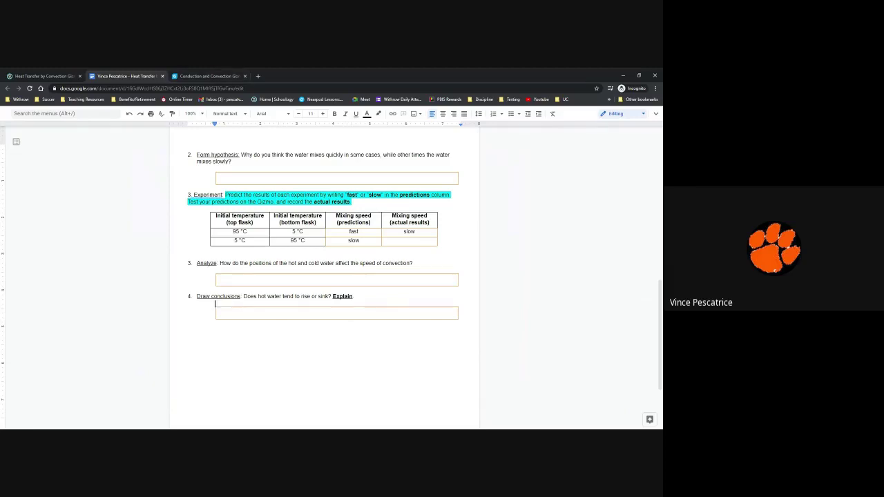
{"action": "scroll", "coordinate": [325, 276], "scroll_direction": "up", "scroll_amount": 3}
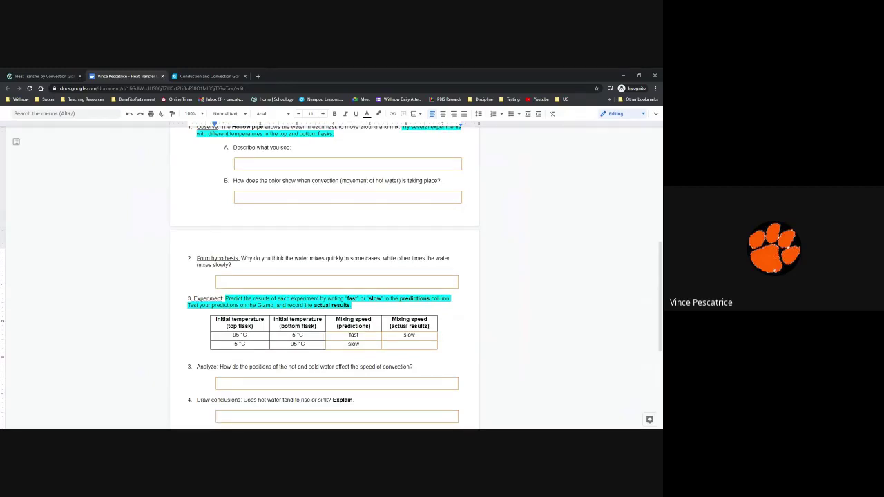
{"action": "scroll", "coordinate": [325, 276], "scroll_direction": "up", "scroll_amount": 4}
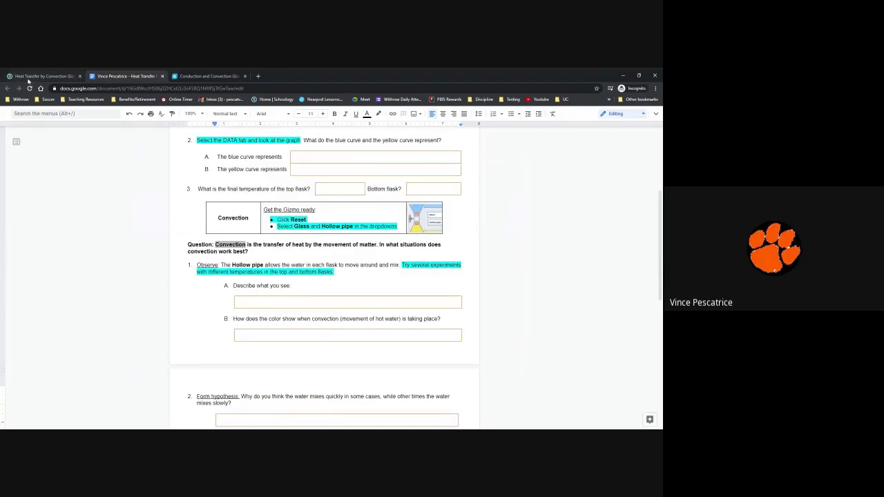